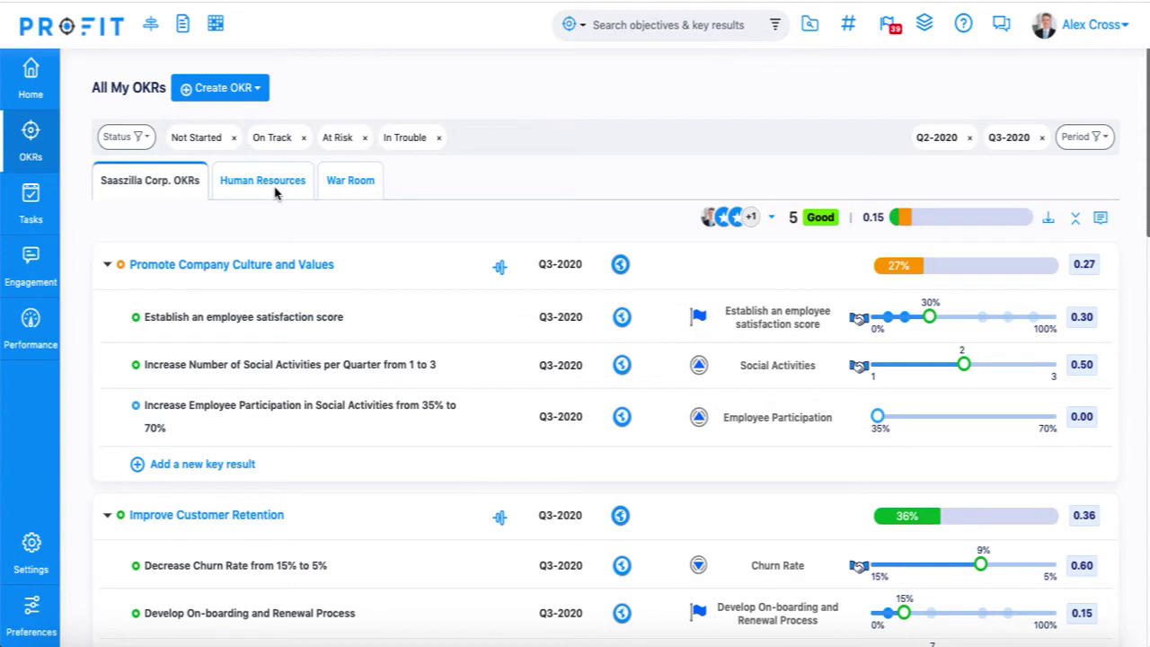
- Quick-create the objective "Improve Human Capital ROI" for Q3-2020 in the Human Resources OKRs
{"action": "left_click", "coordinate": [277, 195]}
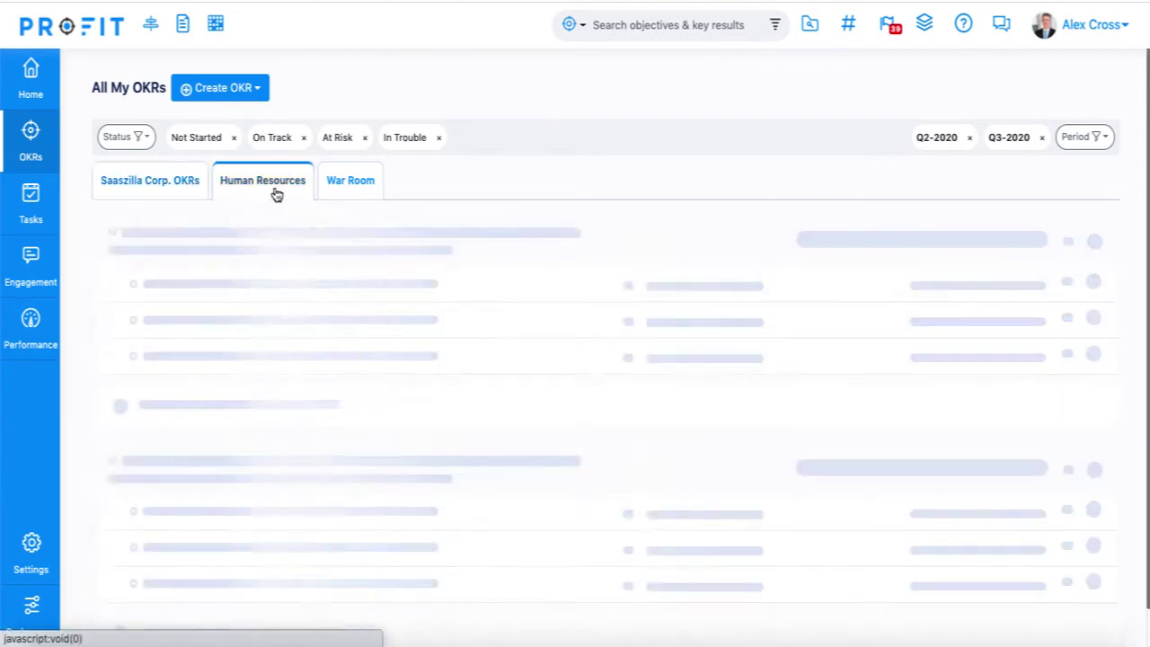
{"action": "left_click", "coordinate": [256, 90]}
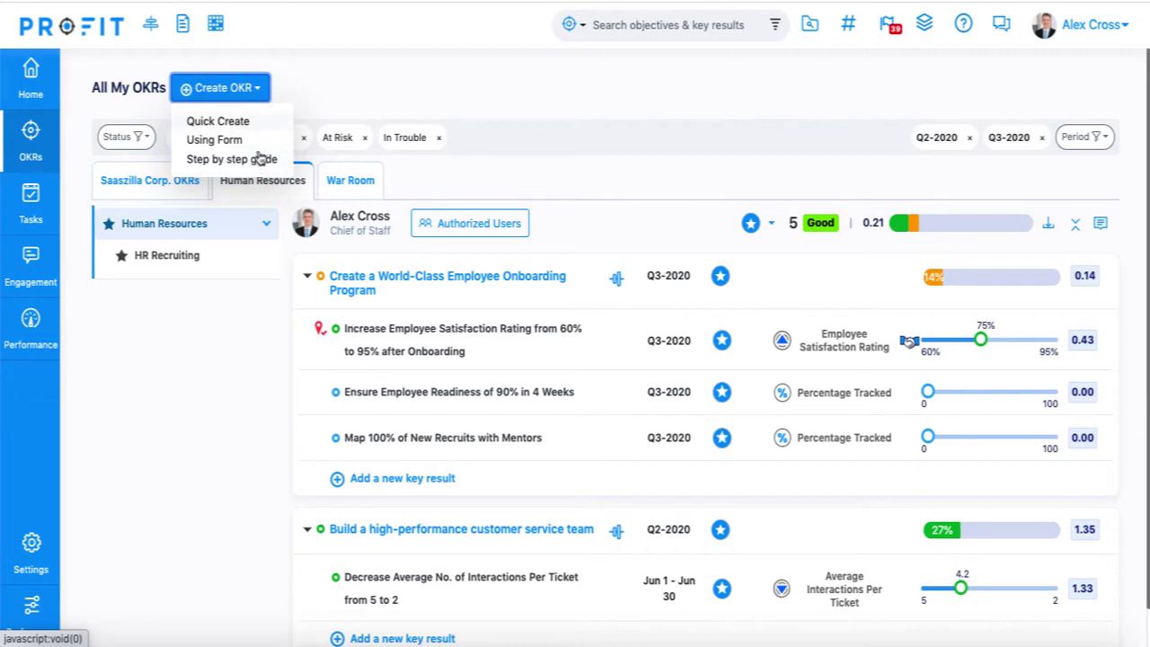
{"action": "left_click", "coordinate": [257, 120]}
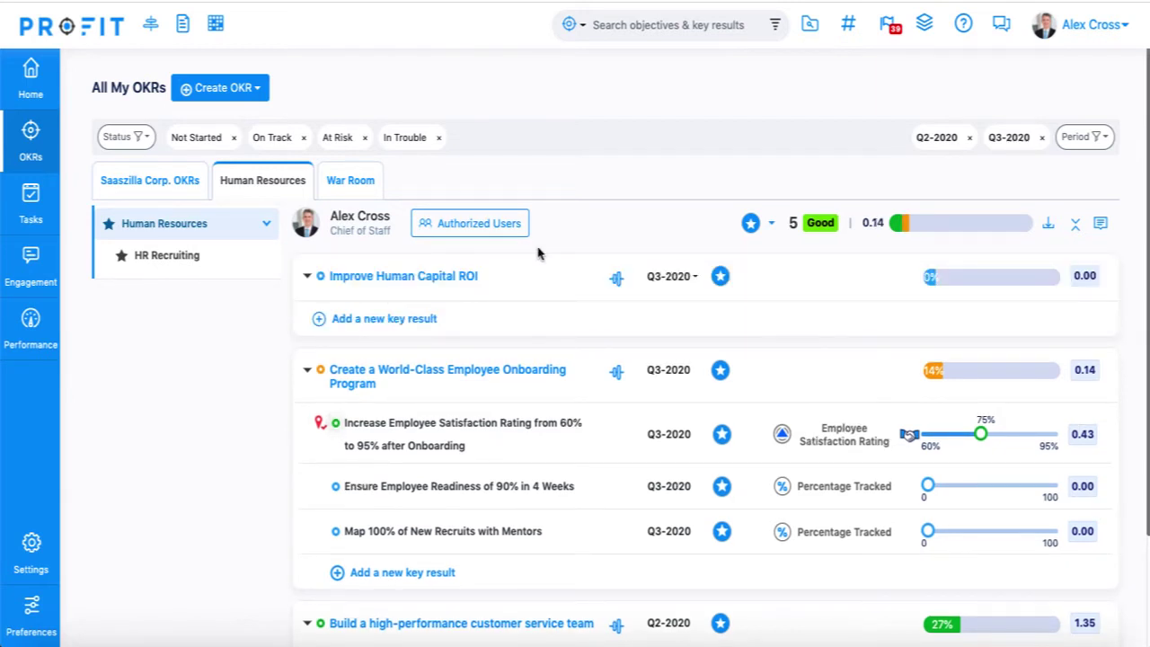
- Start a guided key result under Improve Human Capital ROI and choose the Decrease KPI type
{"action": "left_click", "coordinate": [377, 318]}
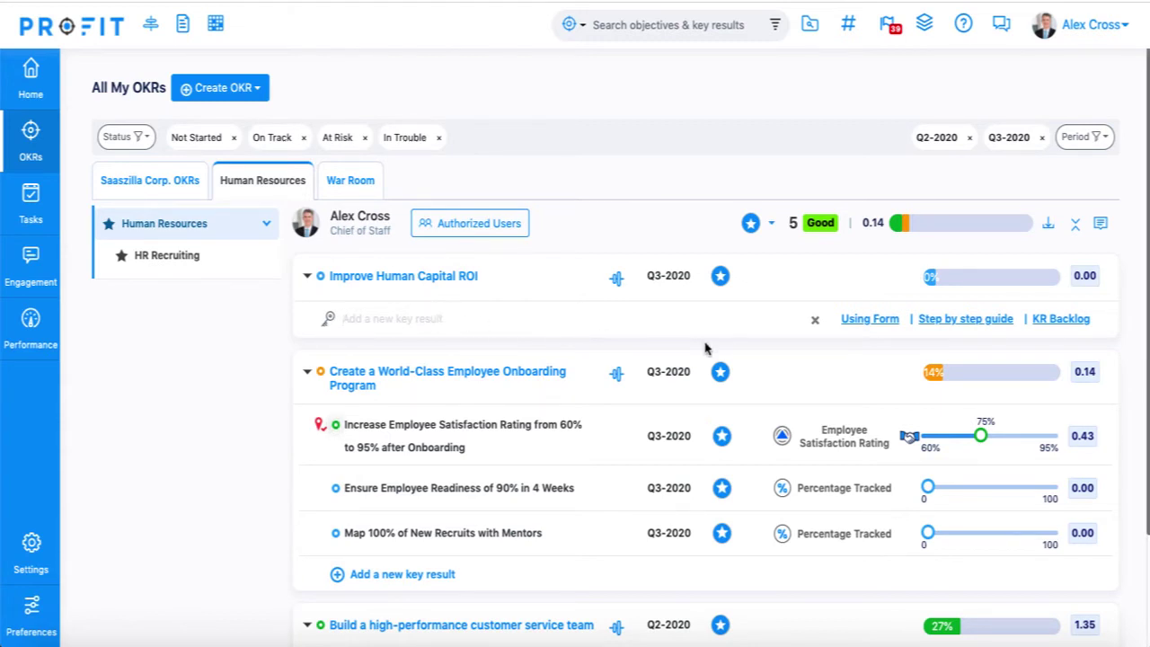
{"action": "left_click", "coordinate": [954, 328]}
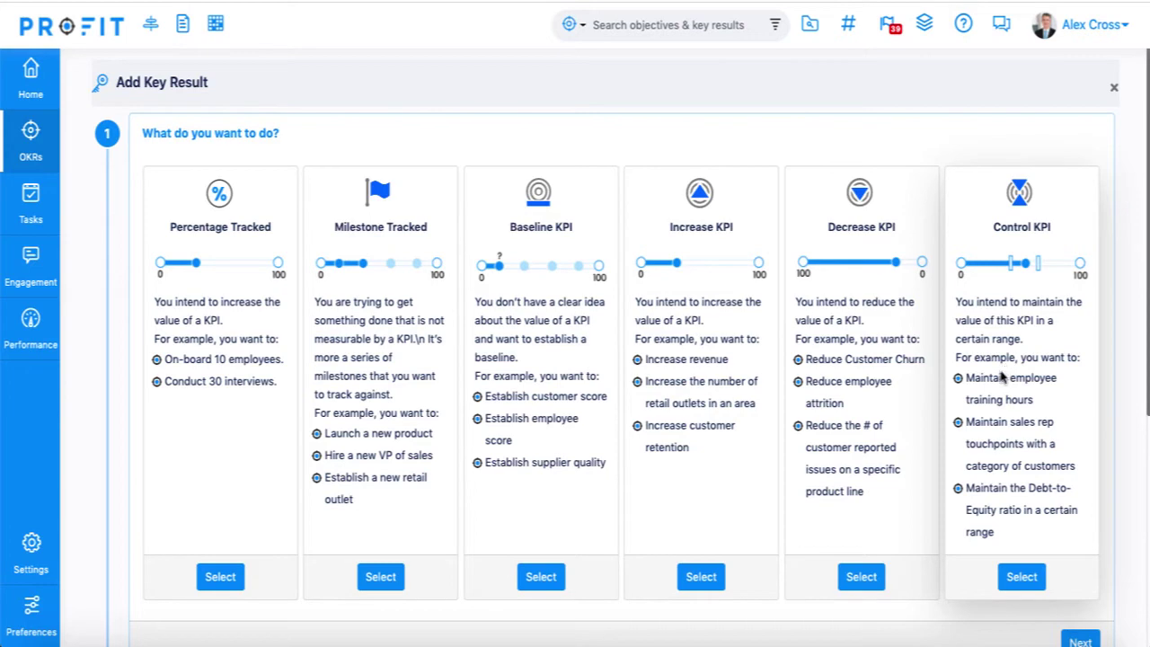
{"action": "left_click", "coordinate": [876, 580]}
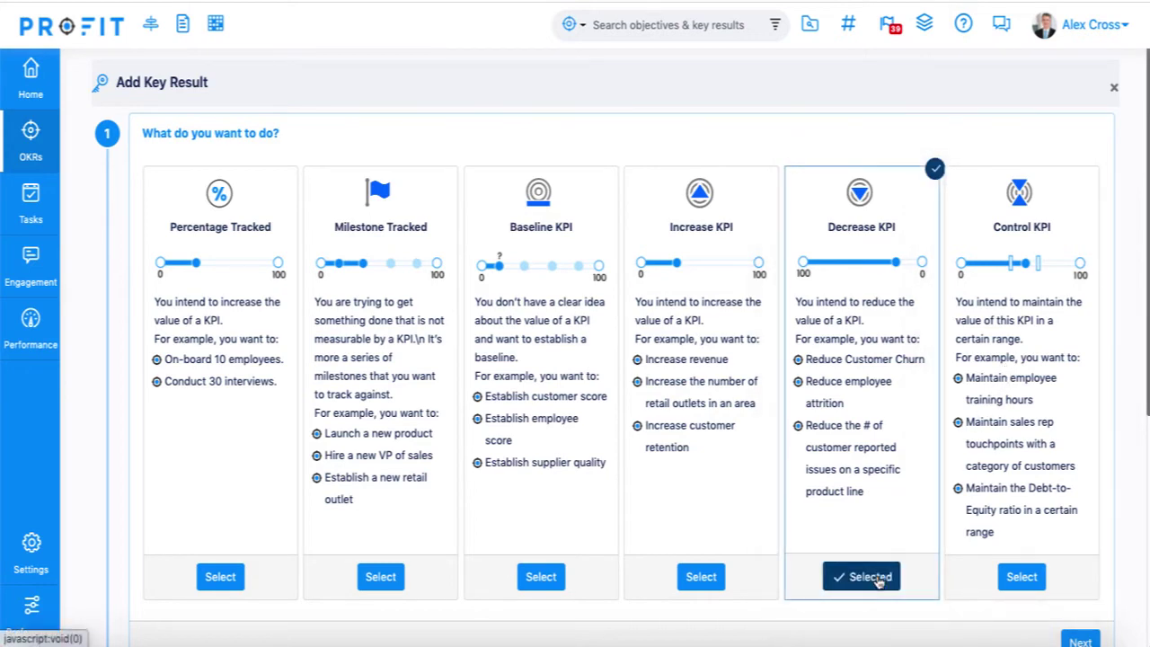
{"action": "left_click", "coordinate": [1080, 640]}
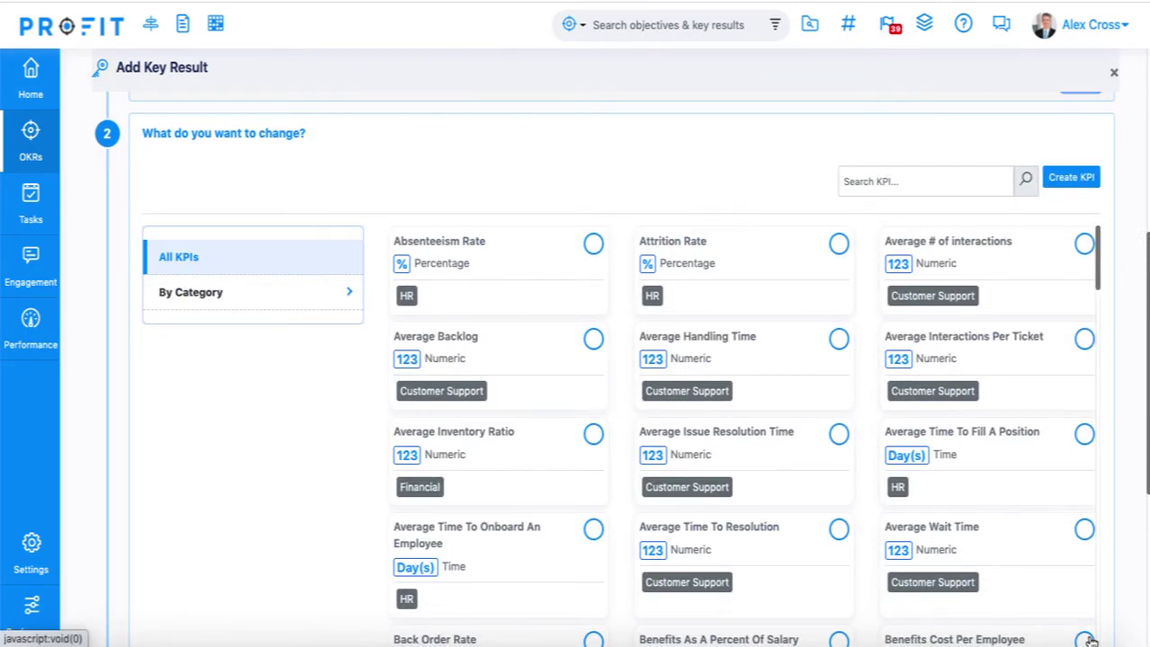
- Choose the HR percentage KPI Turnover Rate as the measure to change in the new key result
{"action": "scroll", "coordinate": [1045, 588], "scroll_direction": "down", "scroll_amount": 20}
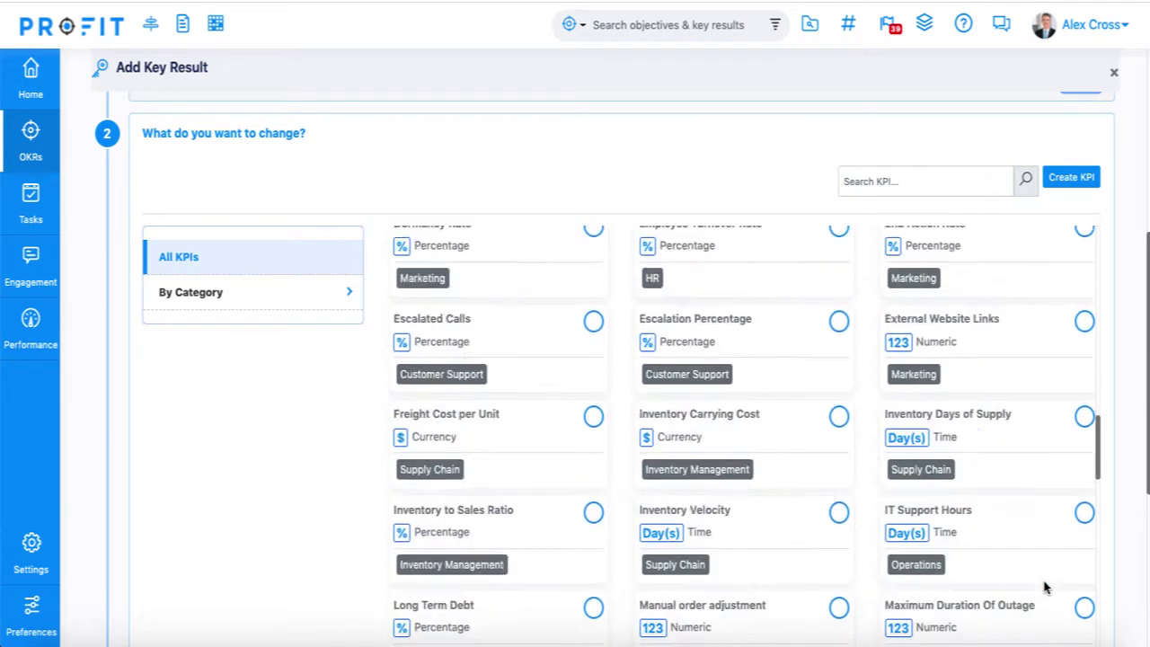
{"action": "scroll", "coordinate": [1045, 588], "scroll_direction": "down", "scroll_amount": 1}
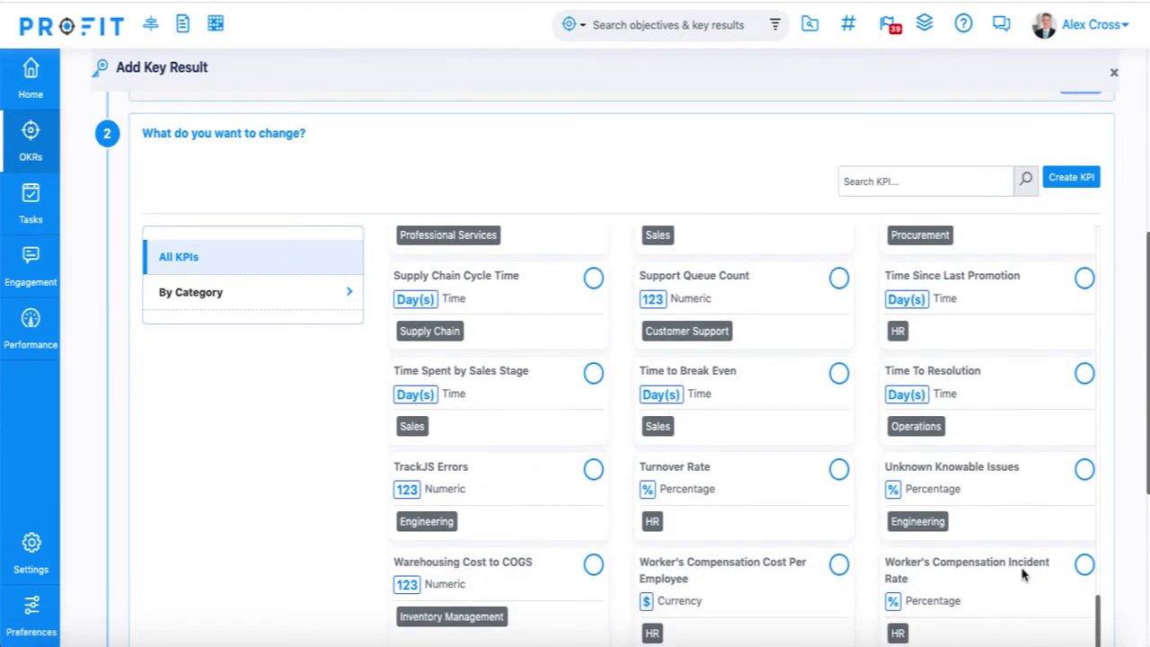
{"action": "left_click", "coordinate": [839, 468]}
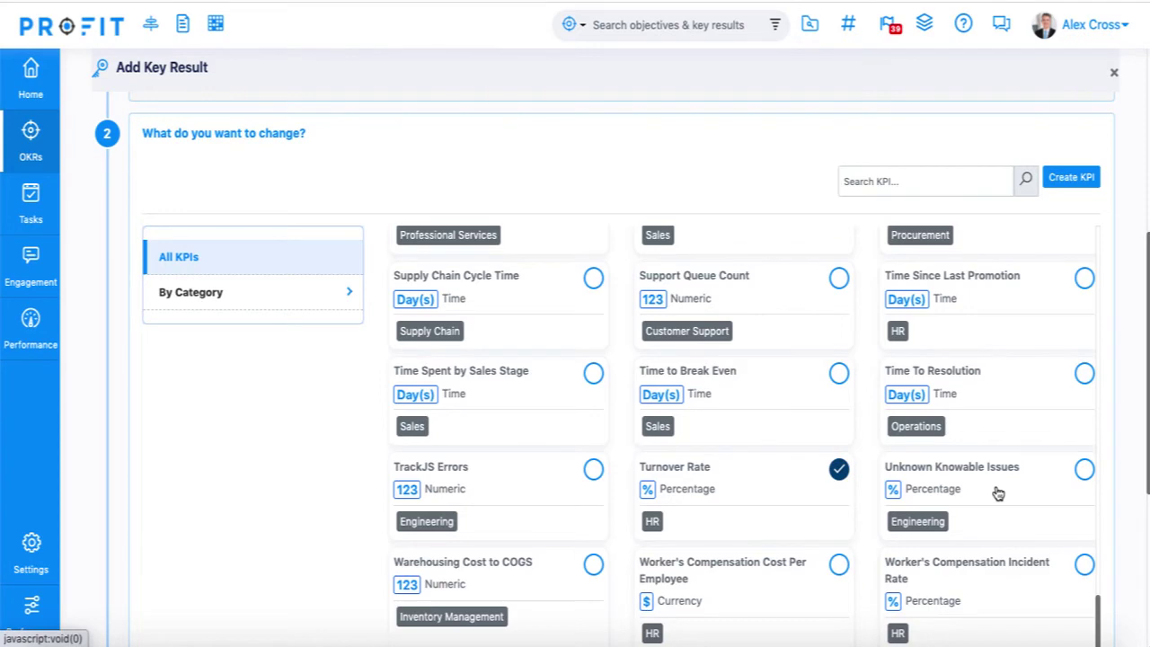
{"action": "scroll", "coordinate": [997, 492], "scroll_direction": "down", "scroll_amount": 2}
{"action": "left_click", "coordinate": [1080, 626]}
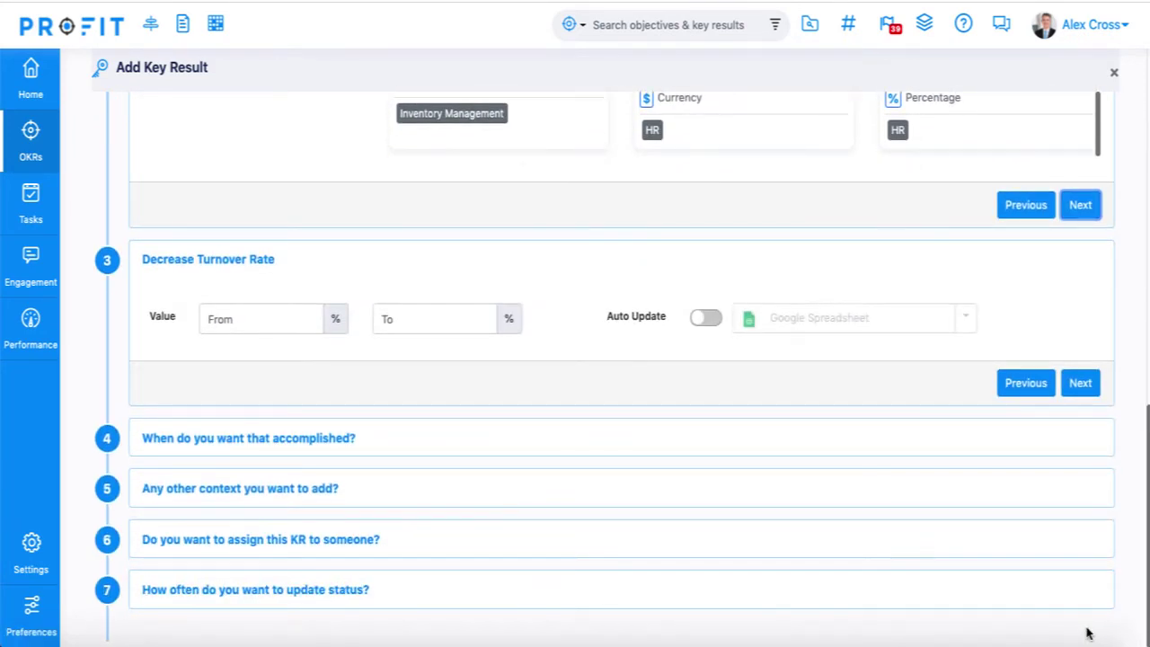
- Set the Turnover Rate decrease from 12% to 5%
{"action": "left_click", "coordinate": [298, 318]}
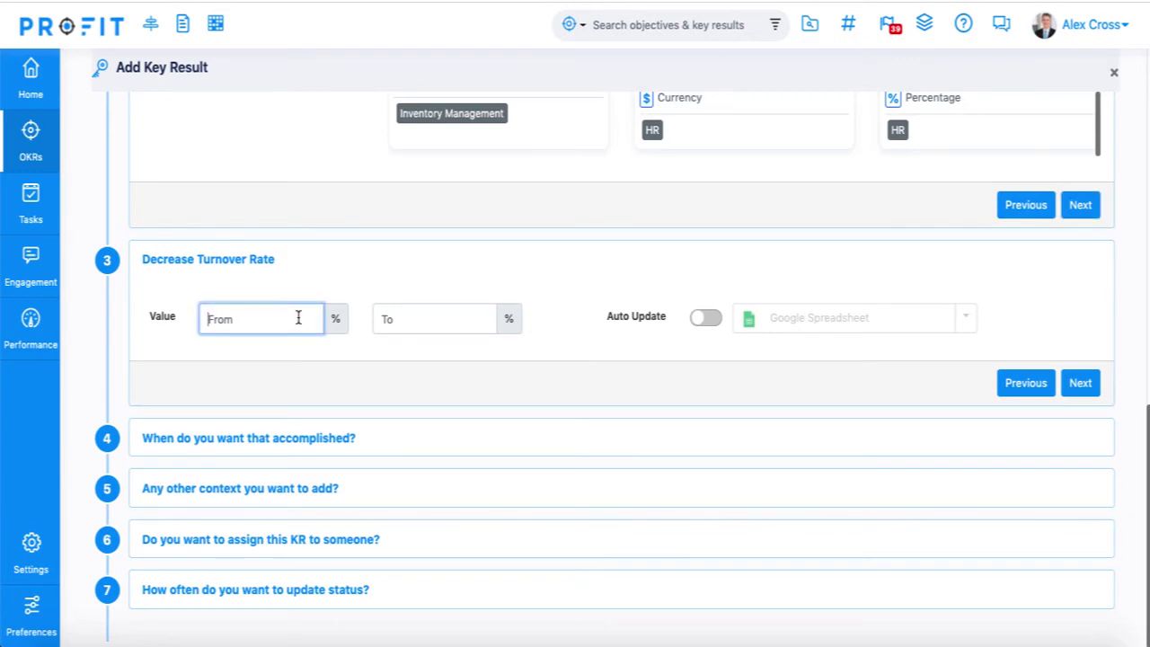
{"action": "type", "text": "12"}
{"action": "left_click", "coordinate": [402, 319]}
{"action": "type", "text": "5"}
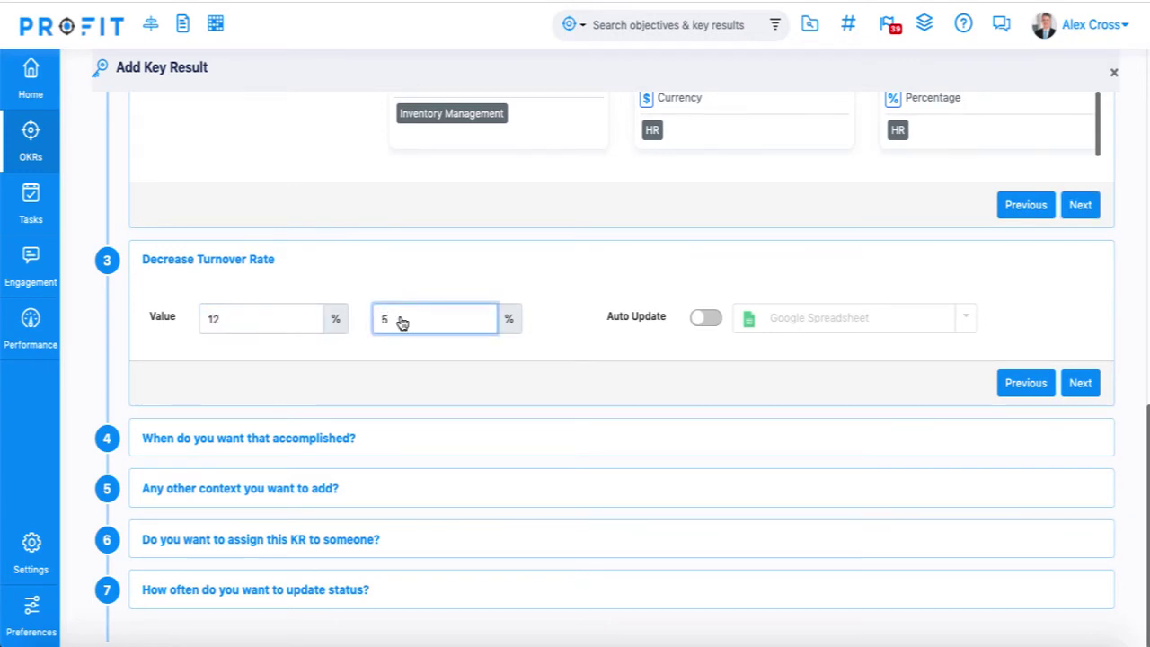
{"action": "left_click", "coordinate": [1080, 382]}
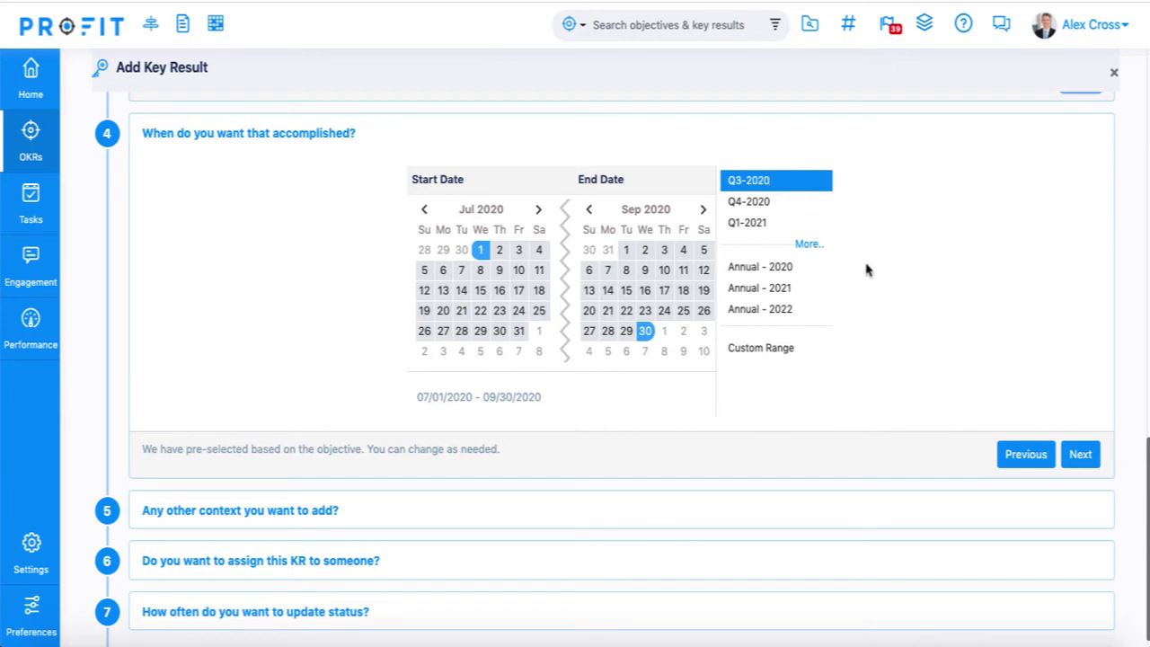
- Name the key result "Decrease Turnover Rate of High Performers from 12% to 5%" and complete it with Q3-2020 timing and Every Friday updates
{"action": "left_click", "coordinate": [1082, 454]}
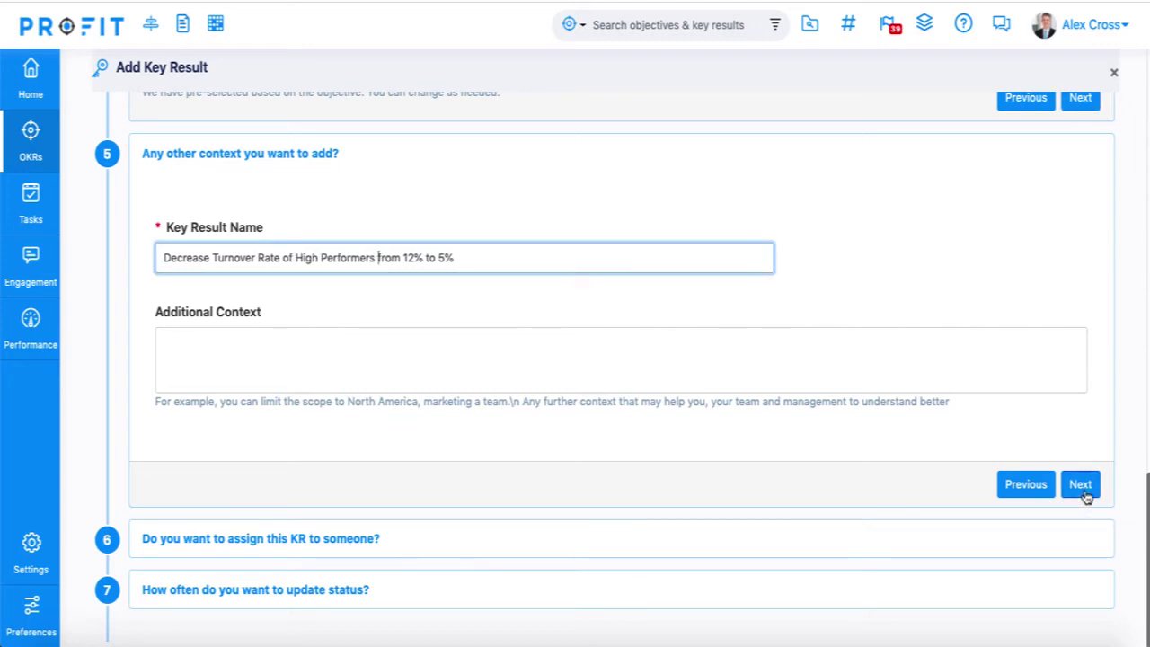
{"action": "left_click", "coordinate": [1085, 493]}
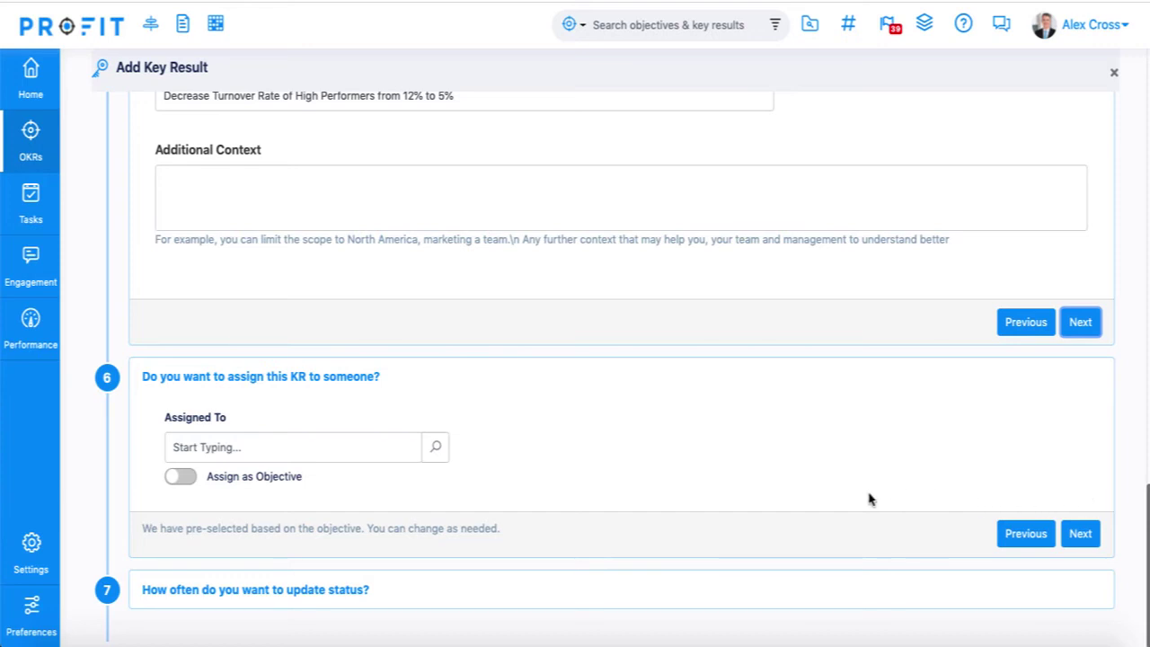
{"action": "left_click", "coordinate": [1089, 535]}
{"action": "left_click", "coordinate": [1082, 534]}
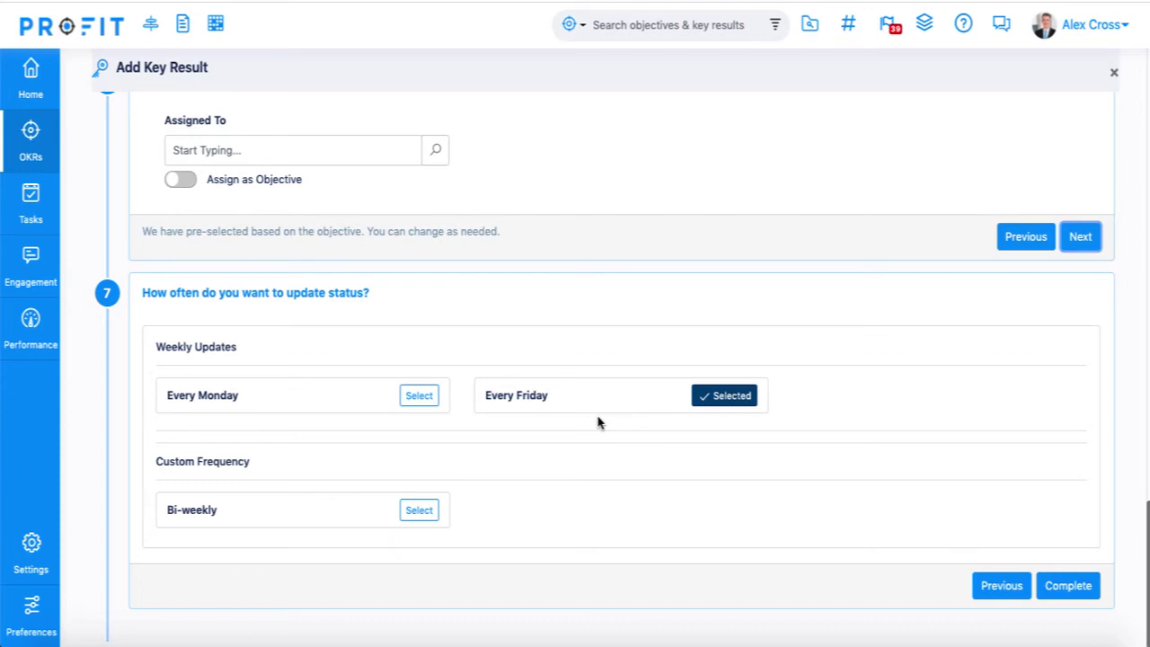
{"action": "left_click", "coordinate": [1087, 567]}
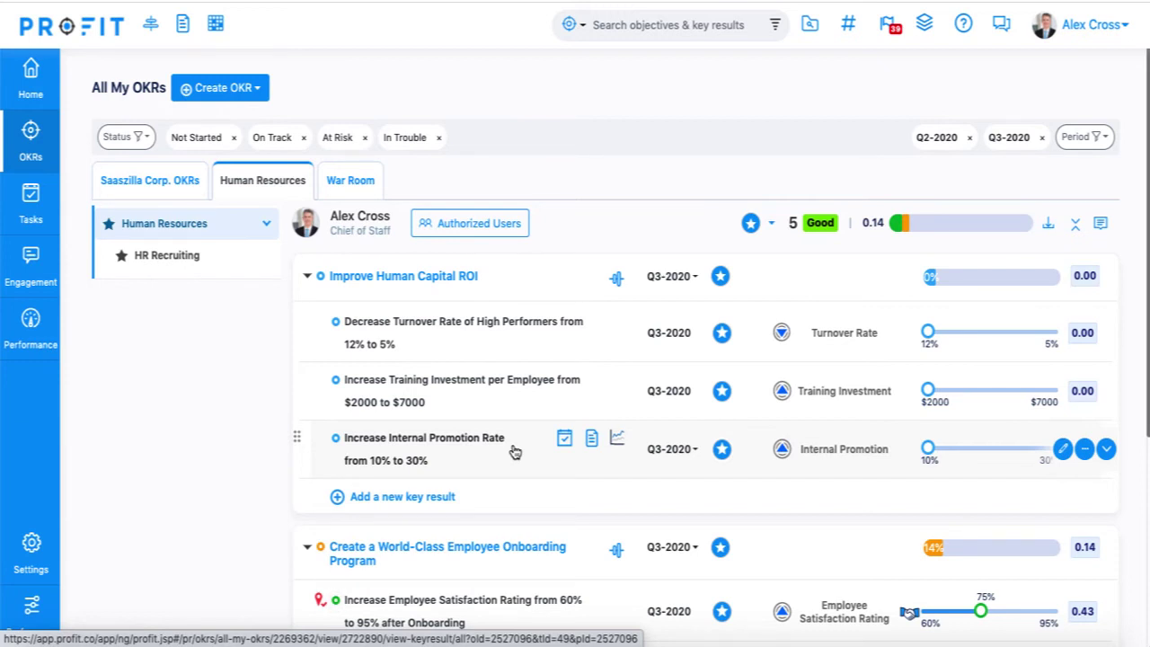
- Align the objective Improve Human Capital ROI with the corporate OKR Promote Company Culture and Values
{"action": "left_click", "coordinate": [425, 278]}
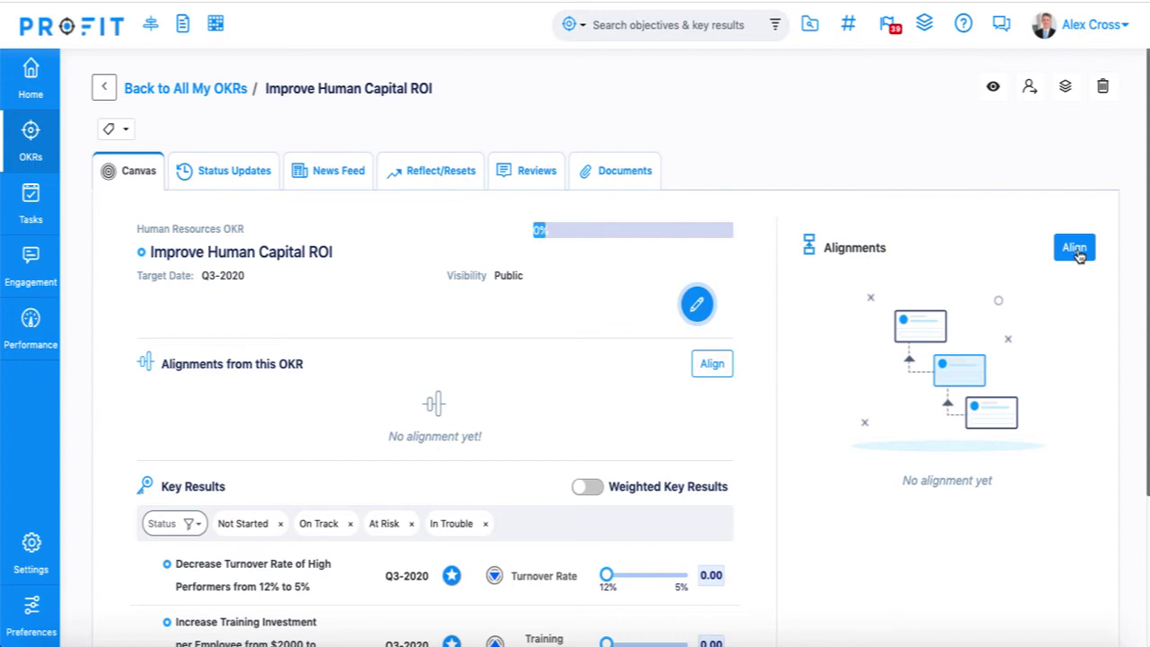
{"action": "left_click", "coordinate": [1075, 249]}
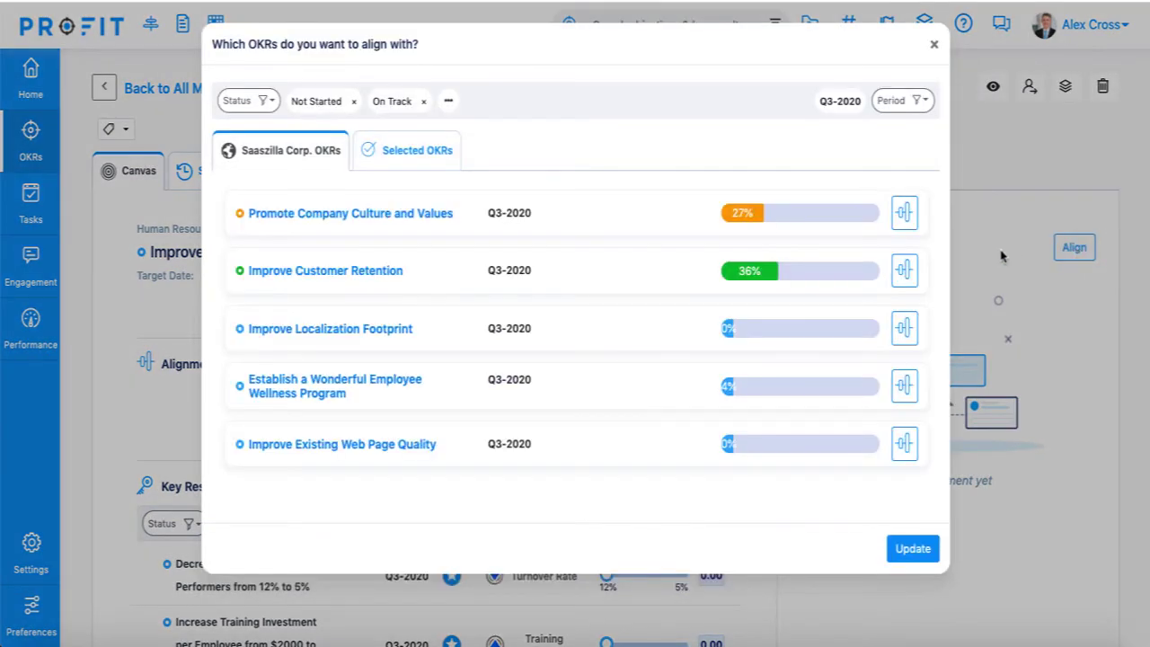
{"action": "left_click", "coordinate": [905, 215]}
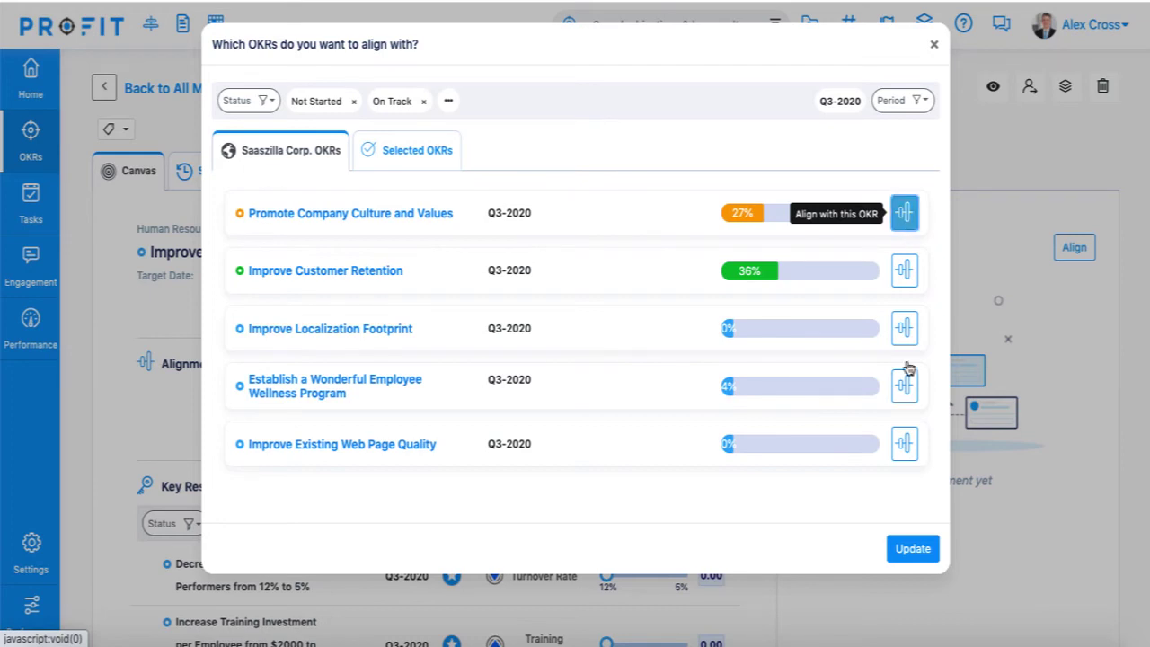
{"action": "left_click", "coordinate": [910, 549]}
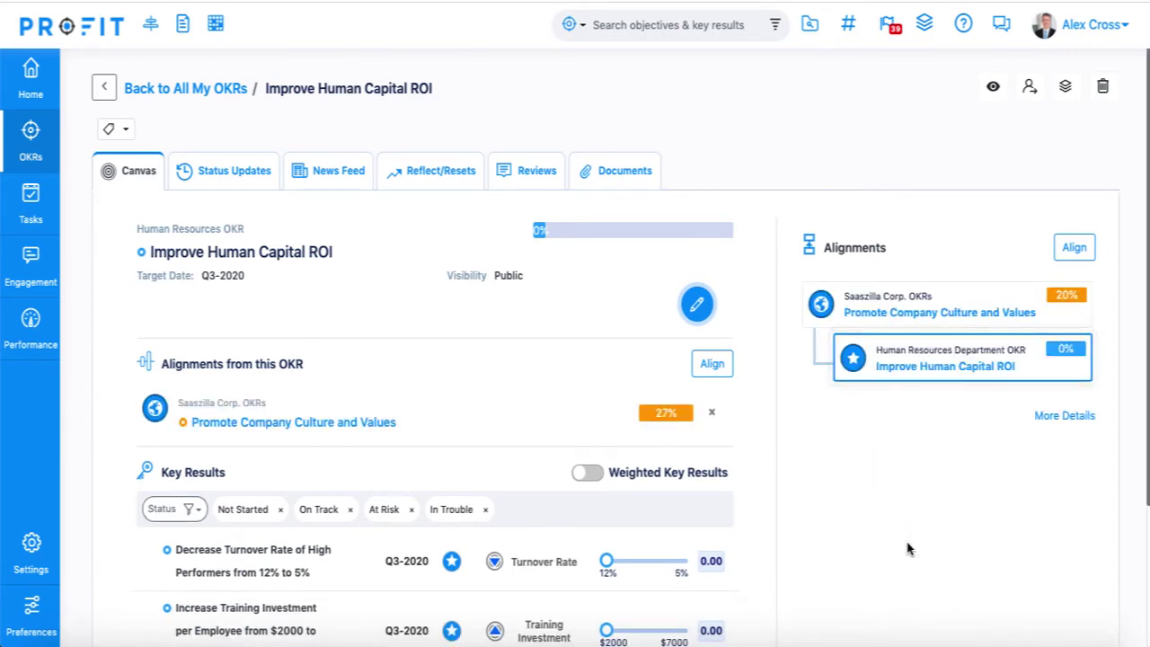
- View the top-down alignment chart for the Human Resources objective Improve Human Capital ROI
{"action": "mouse_move", "coordinate": [31, 79]}
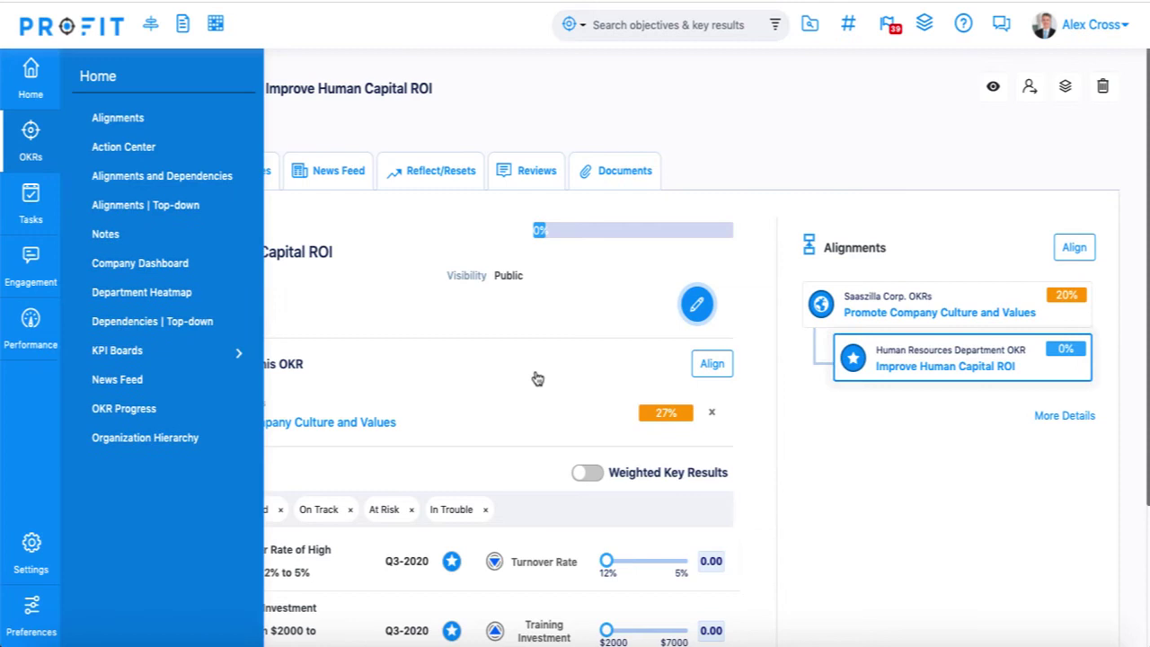
{"action": "left_click", "coordinate": [165, 207]}
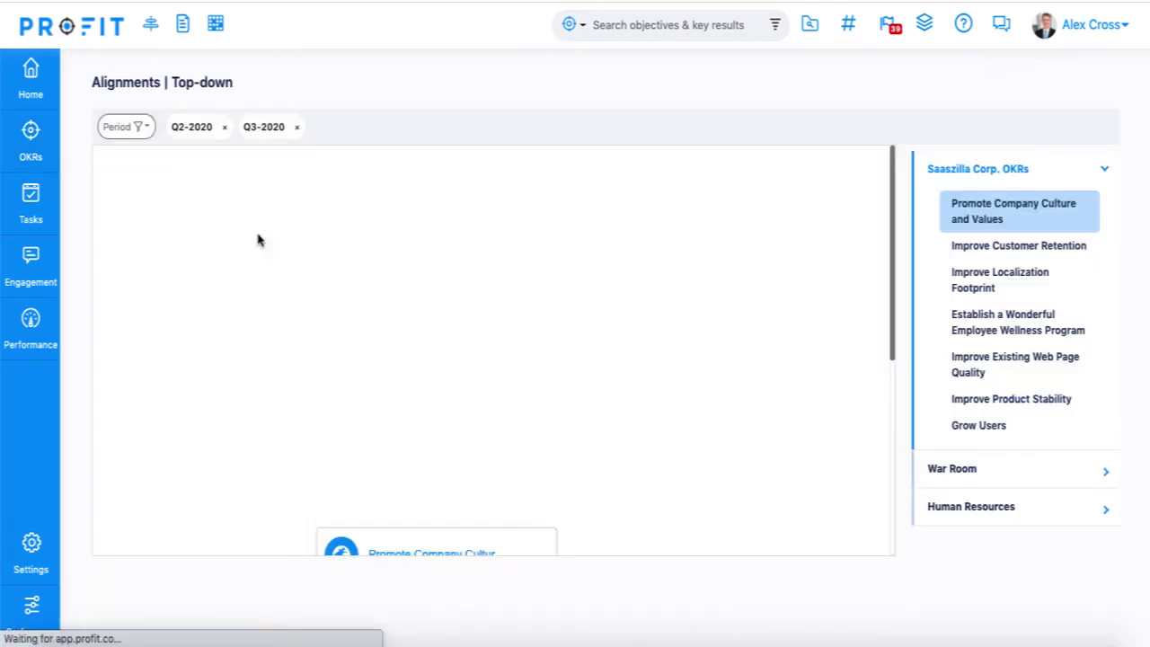
{"action": "left_click", "coordinate": [1030, 519]}
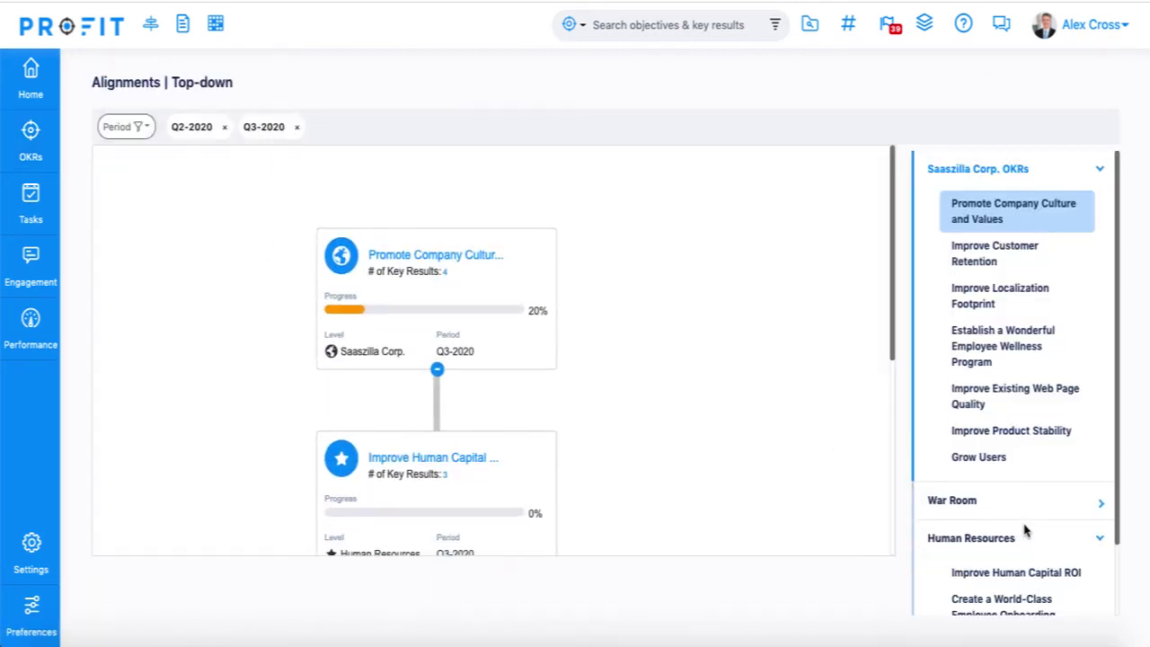
{"action": "left_click", "coordinate": [1009, 574]}
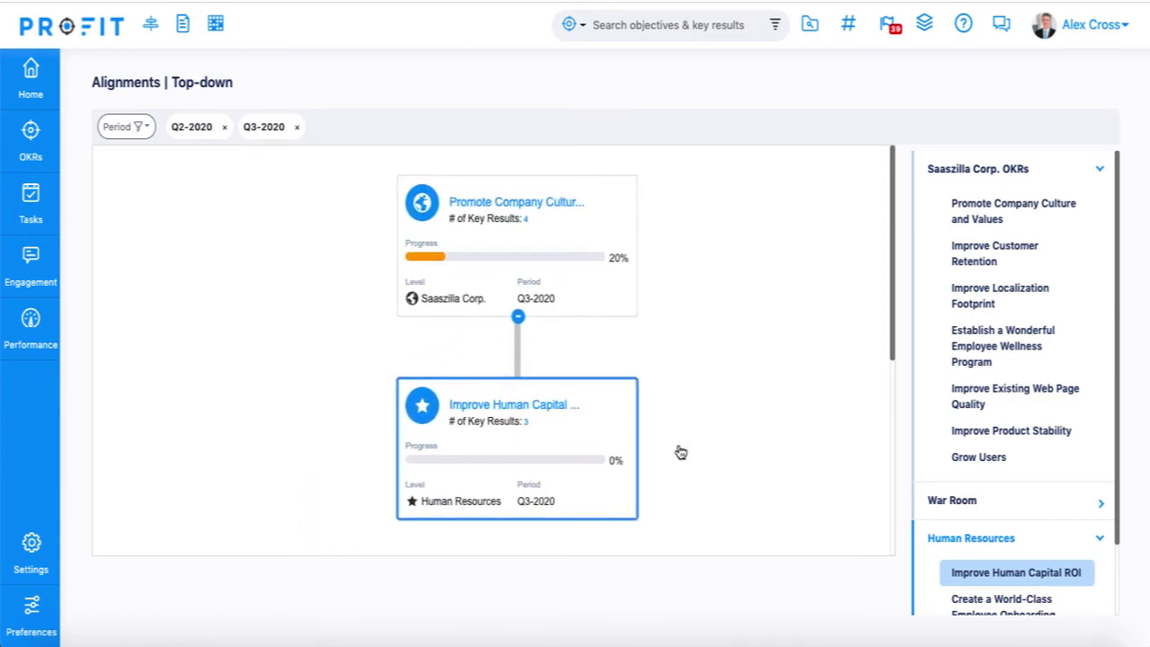
- Check in the high performers' turnover rate key result in the Human Resources OKRs at 10% with status On Track
{"action": "mouse_move", "coordinate": [32, 137]}
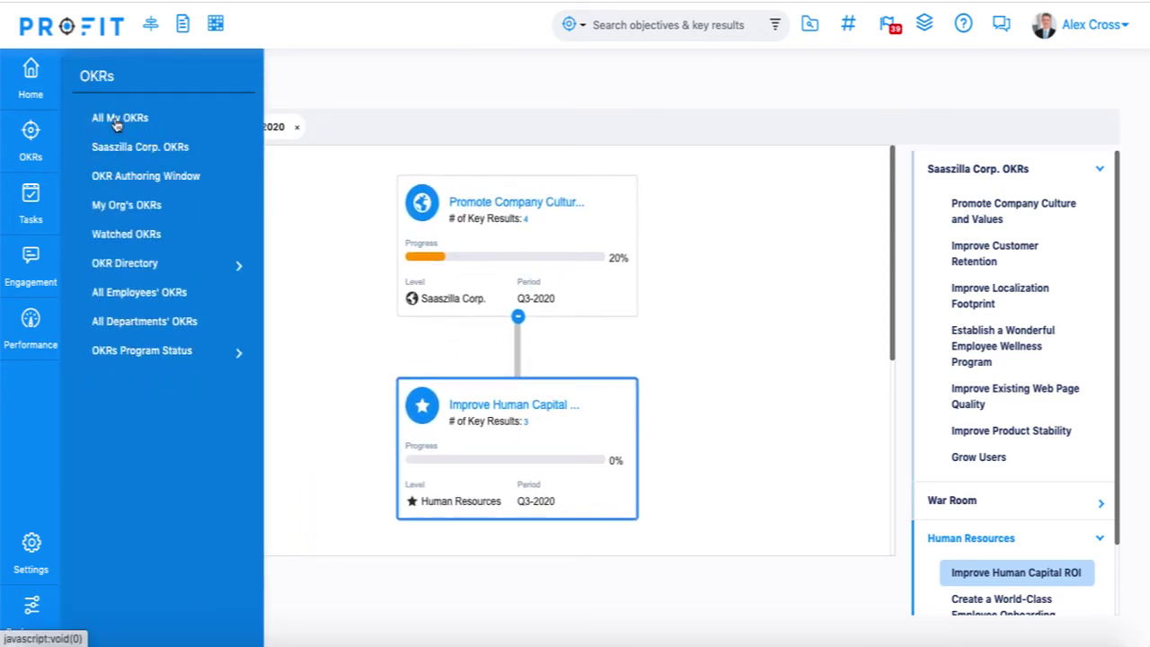
{"action": "left_click", "coordinate": [117, 119]}
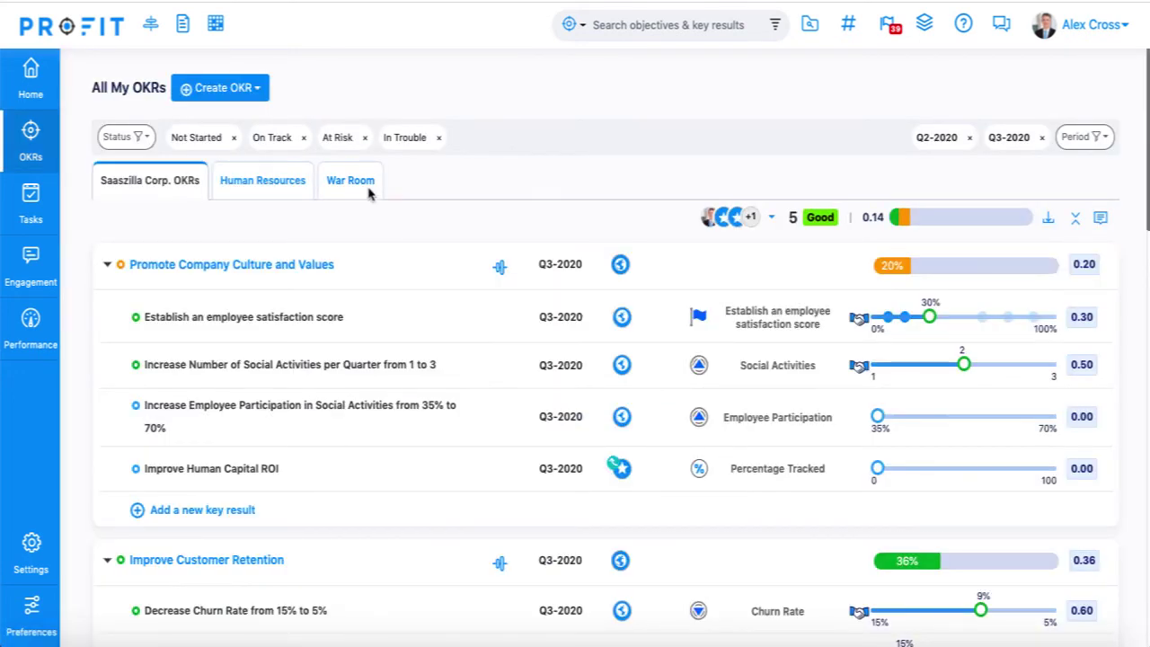
{"action": "left_click", "coordinate": [263, 180]}
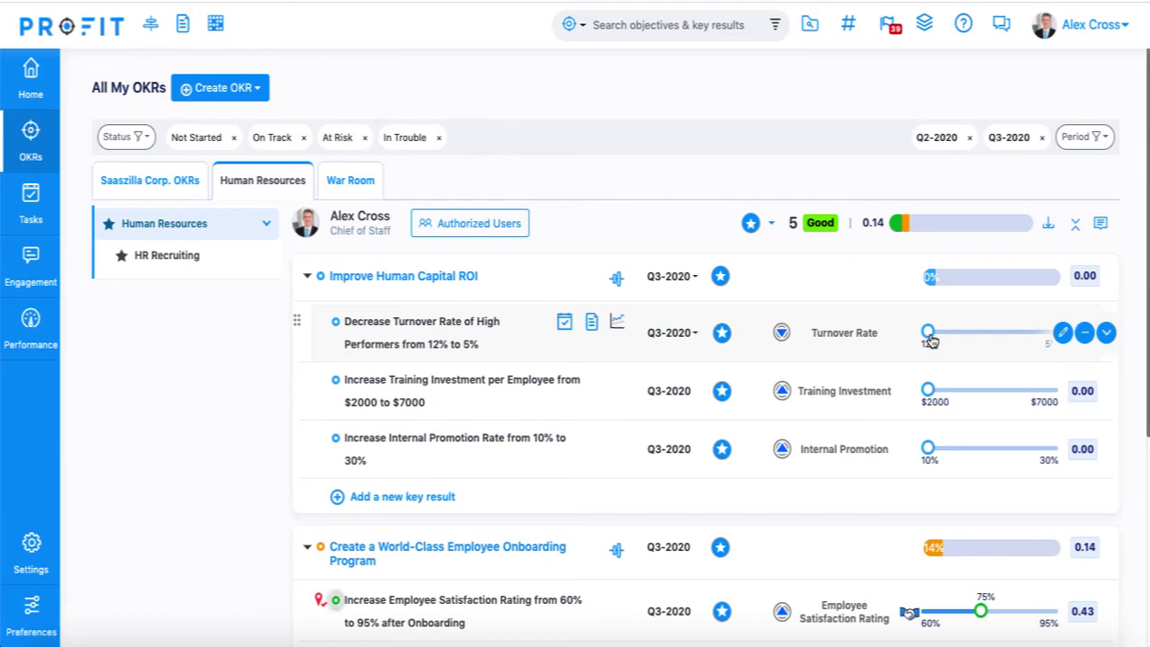
{"action": "left_click_drag", "start_coordinate": [929, 339], "coordinate": [967, 340]}
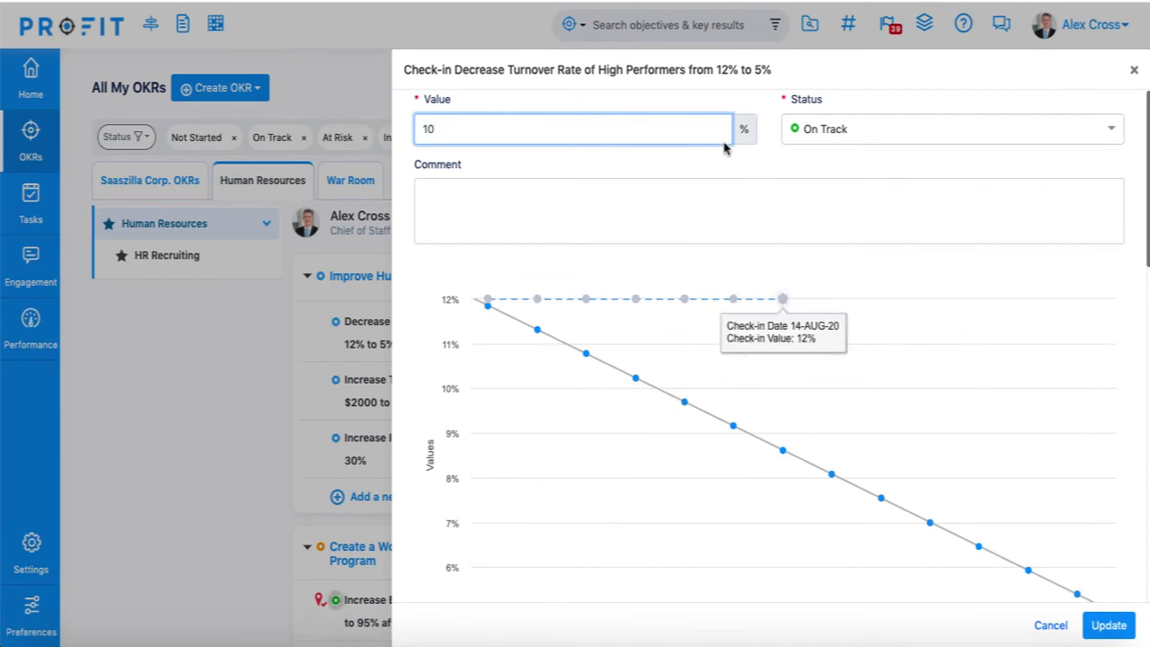
{"action": "left_click", "coordinate": [1114, 131]}
{"action": "left_click", "coordinate": [1114, 132]}
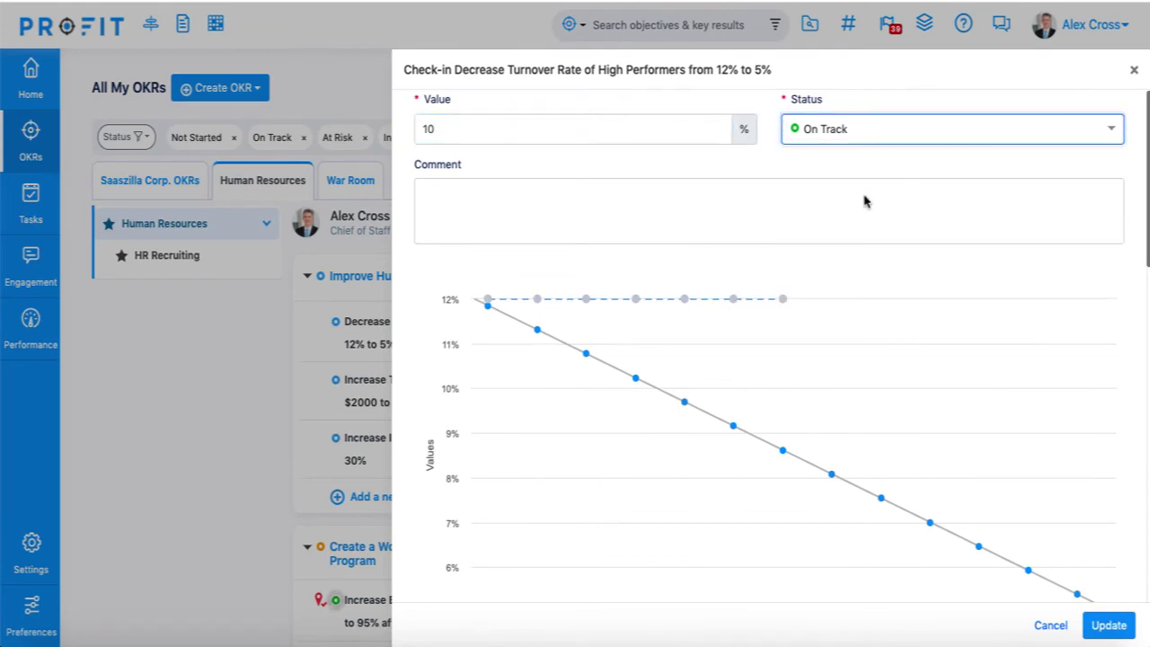
{"action": "scroll", "coordinate": [863, 202], "scroll_direction": "down", "scroll_amount": 1}
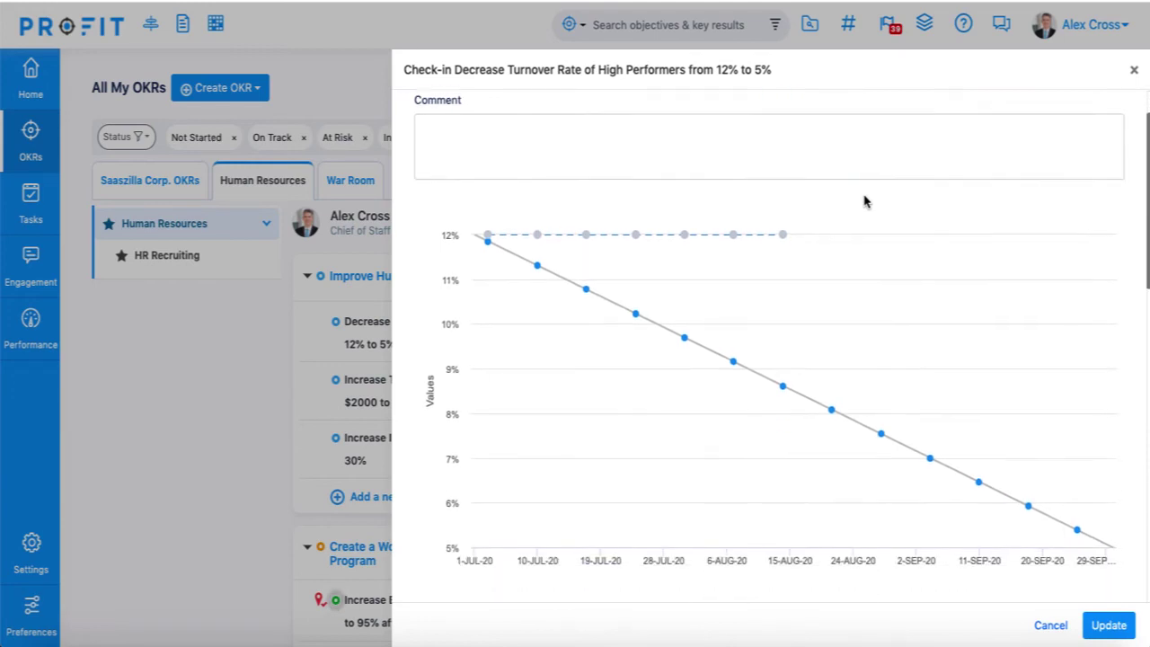
{"action": "mouse_move", "coordinate": [633, 307]}
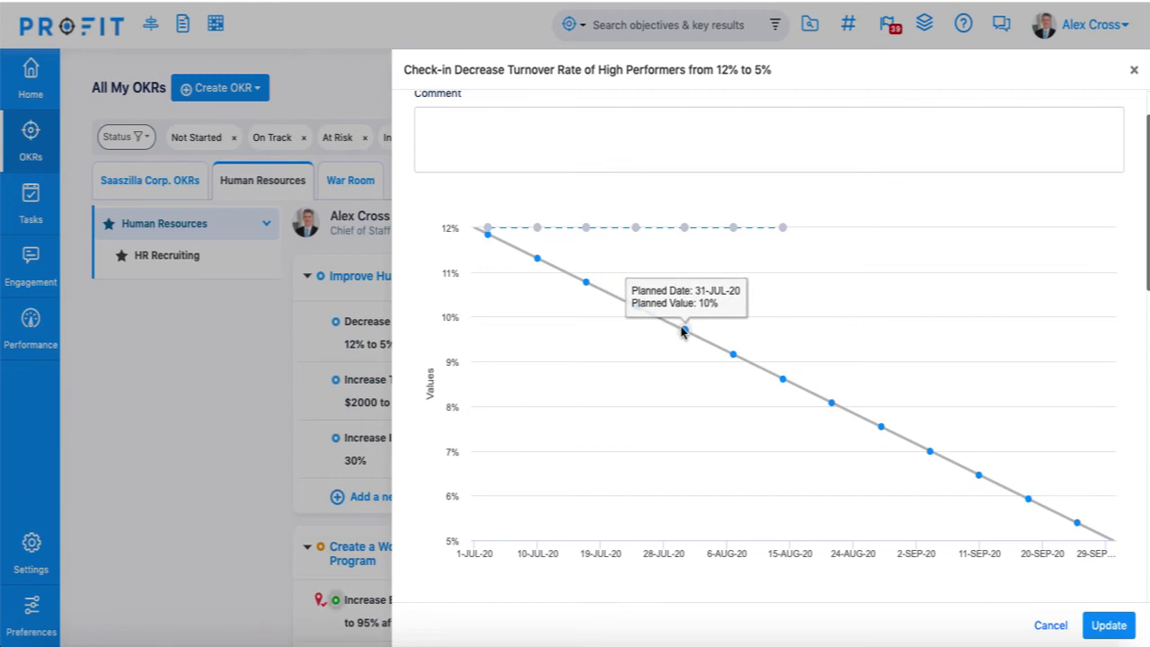
{"action": "left_click", "coordinate": [1104, 625]}
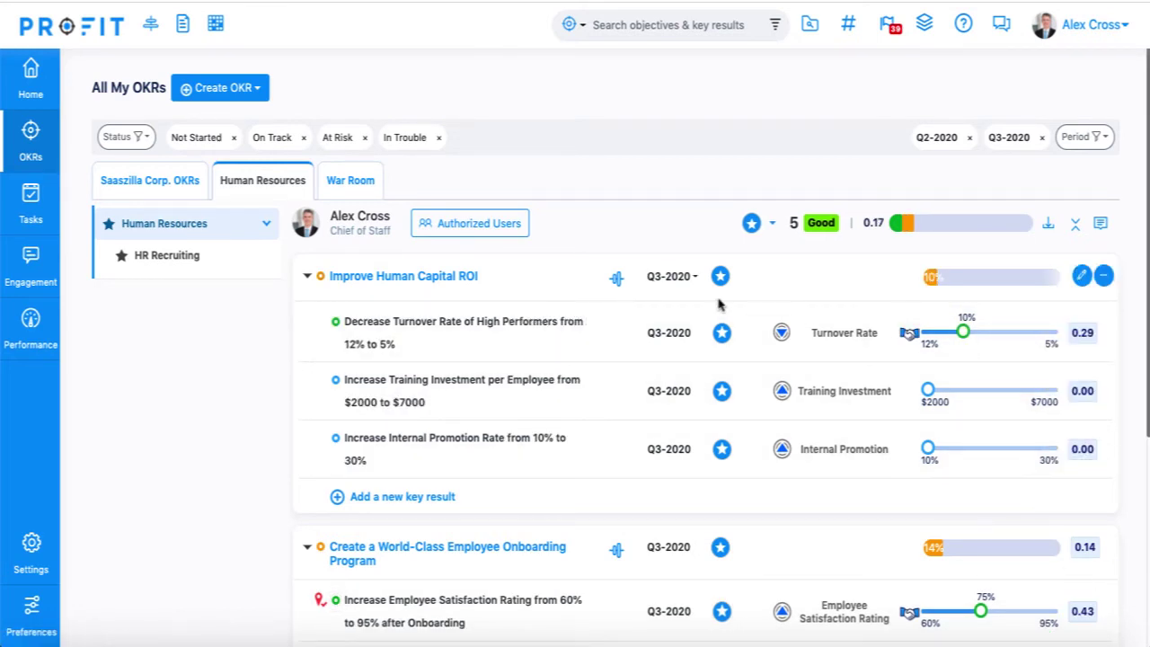
- Review the Saaszilla Corp. OKRs for the progress of the aligned Improve Human Capital ROI key result
{"action": "left_click", "coordinate": [190, 196]}
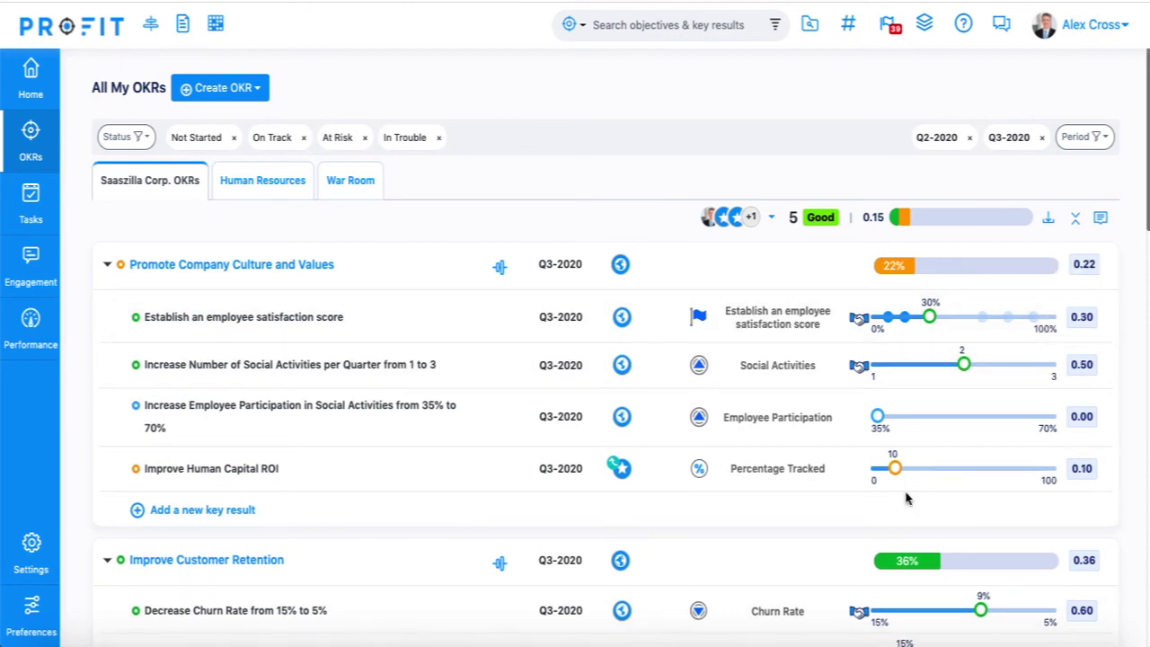
- Review the Company Dashboard's charts for overall OKR progress, OKRs by department, and remaining versus achieved
{"action": "mouse_move", "coordinate": [31, 78]}
{"action": "left_click", "coordinate": [138, 265]}
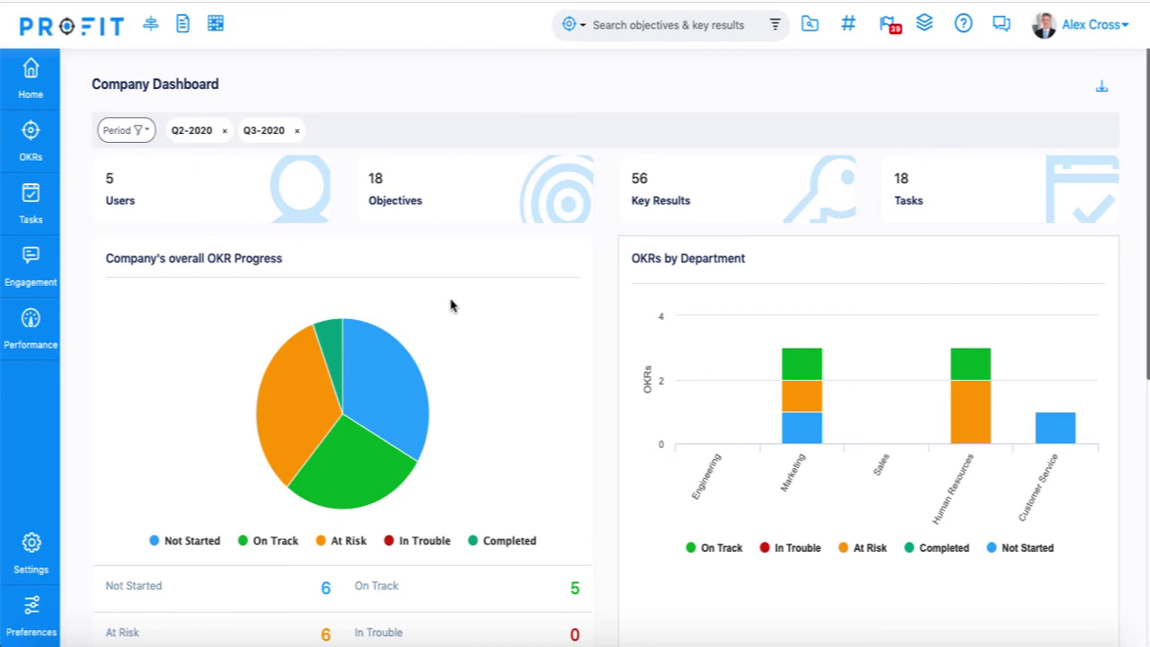
{"action": "scroll", "coordinate": [764, 297], "scroll_direction": "down", "scroll_amount": 5}
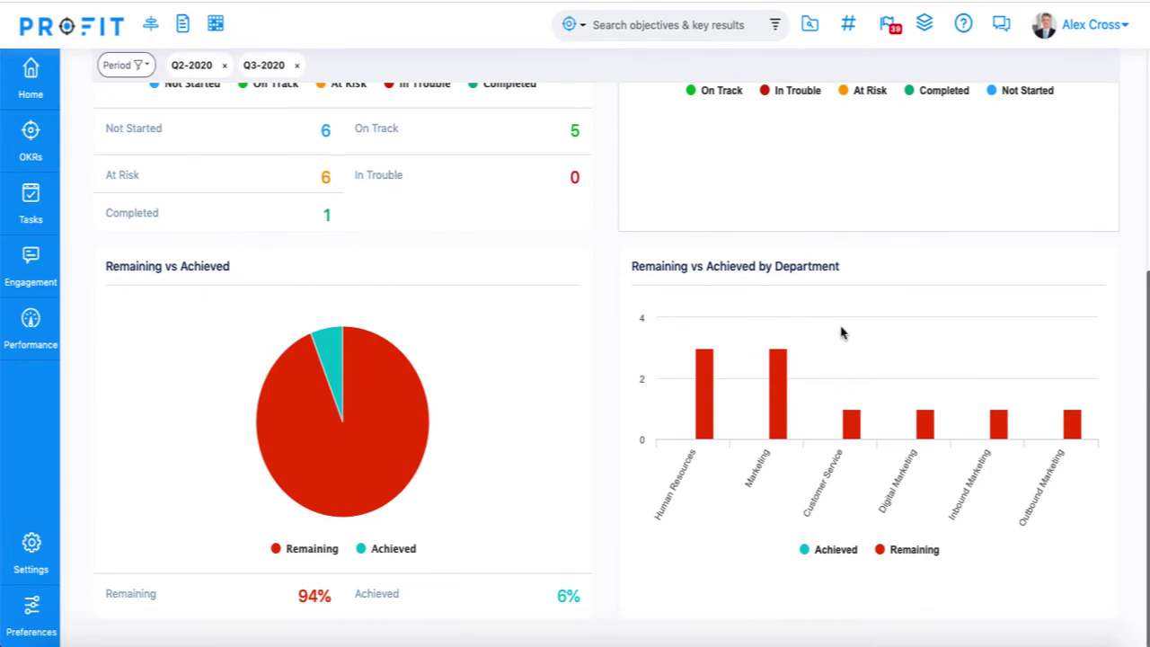
{"action": "scroll", "coordinate": [841, 332], "scroll_direction": "up", "scroll_amount": 5}
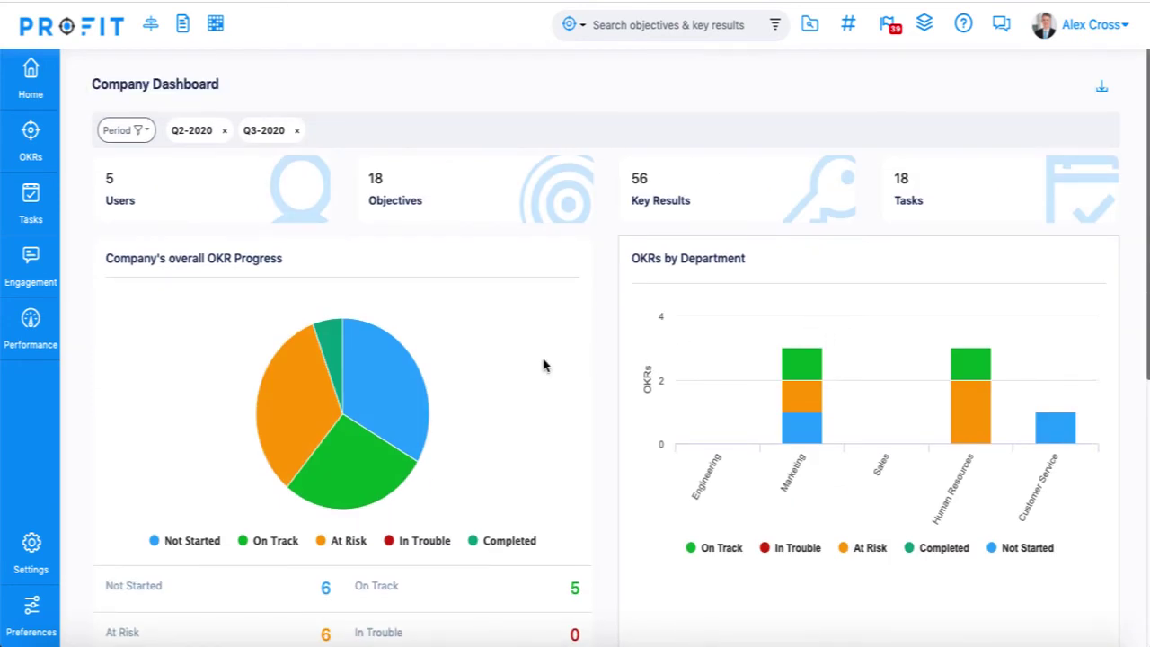
- Examine the status slices of the company's overall OKR progress chart and list the At Risk OKRs
{"action": "mouse_move", "coordinate": [416, 374]}
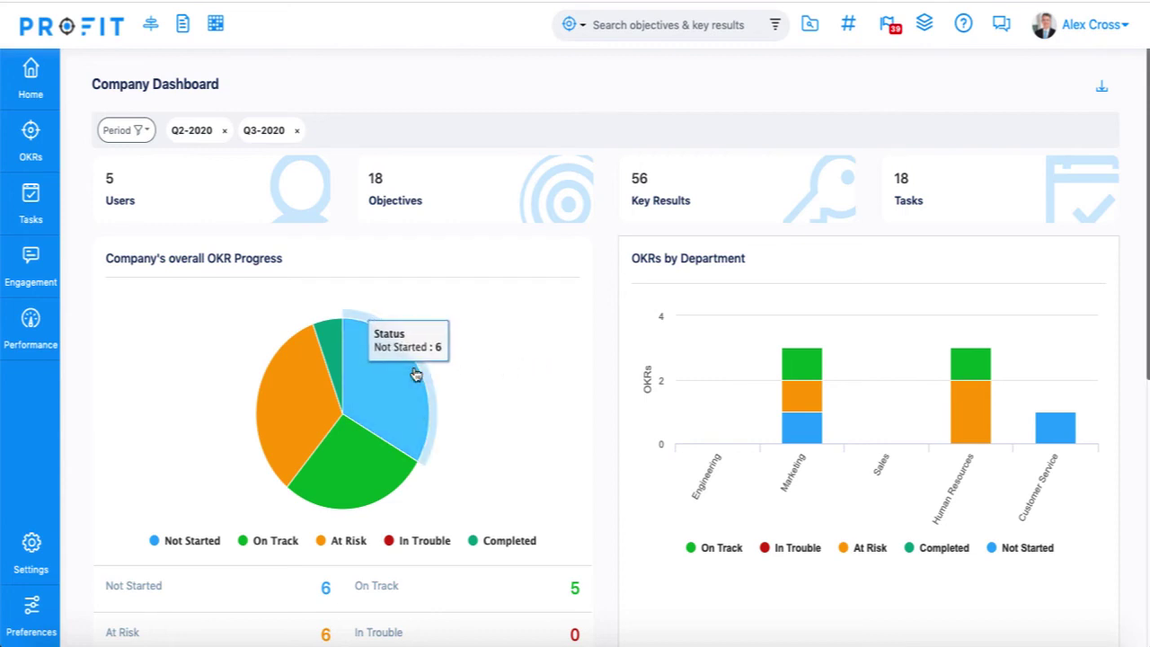
{"action": "mouse_move", "coordinate": [365, 456]}
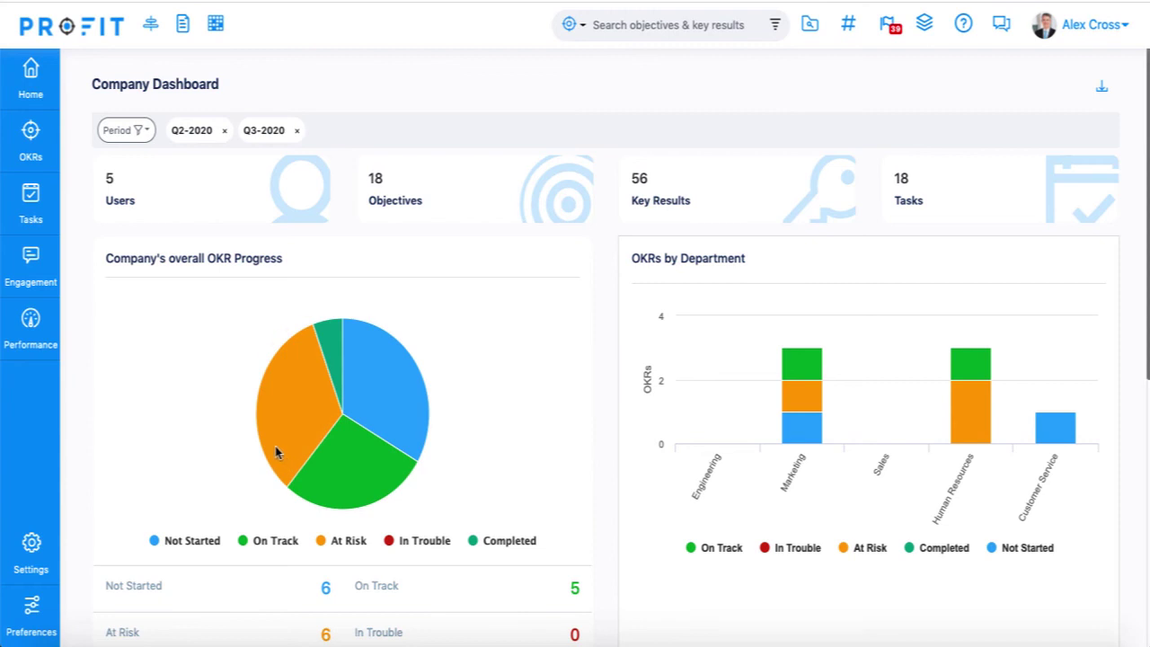
{"action": "mouse_move", "coordinate": [277, 451]}
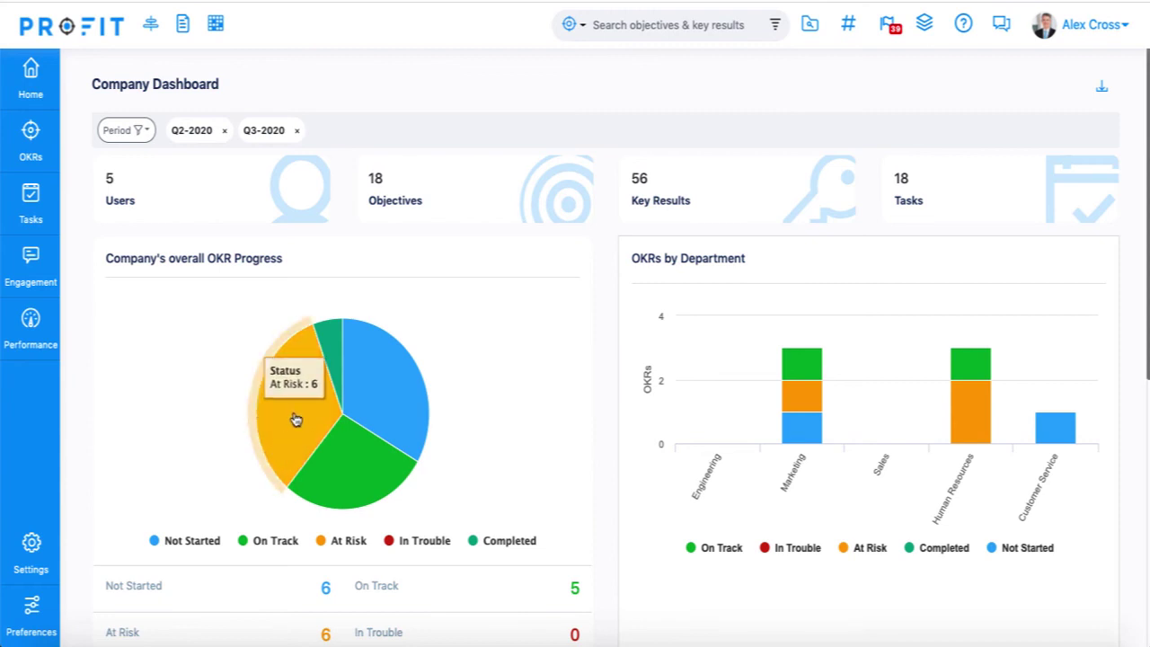
{"action": "left_click", "coordinate": [295, 420]}
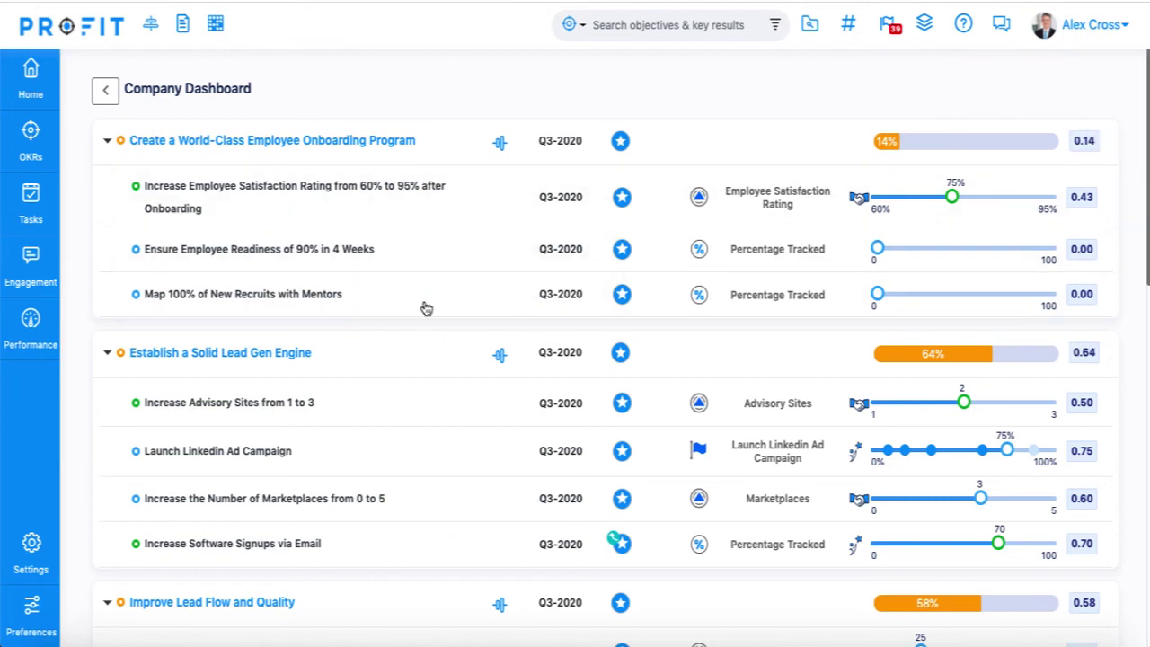
- Drill down into Marketing in the Department Heatmap and review the OKRs of its sub-departments
{"action": "left_click", "coordinate": [133, 293]}
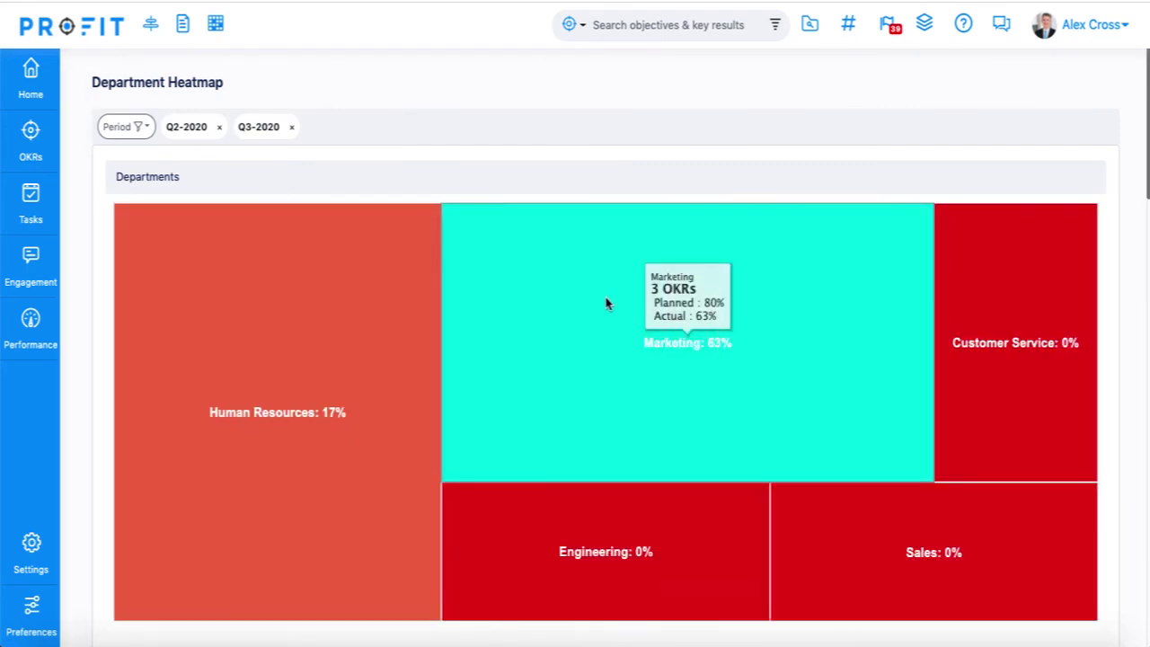
{"action": "left_click", "coordinate": [606, 304]}
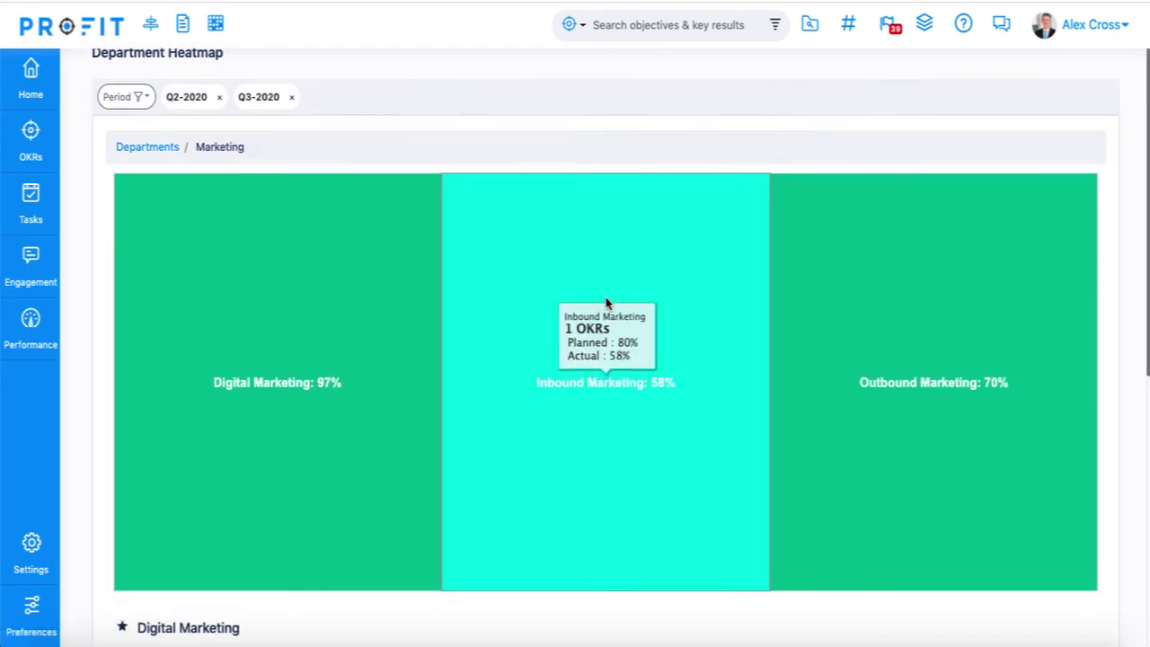
{"action": "scroll", "coordinate": [605, 303], "scroll_direction": "down", "scroll_amount": 5}
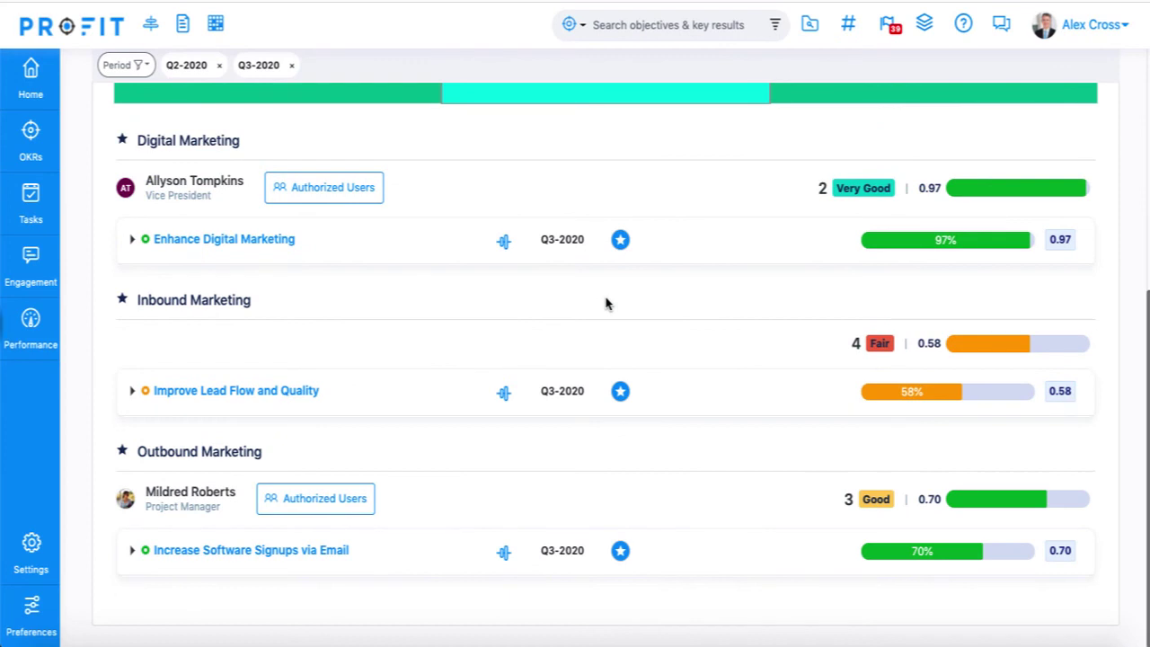
{"action": "scroll", "coordinate": [608, 302], "scroll_direction": "up", "scroll_amount": 5}
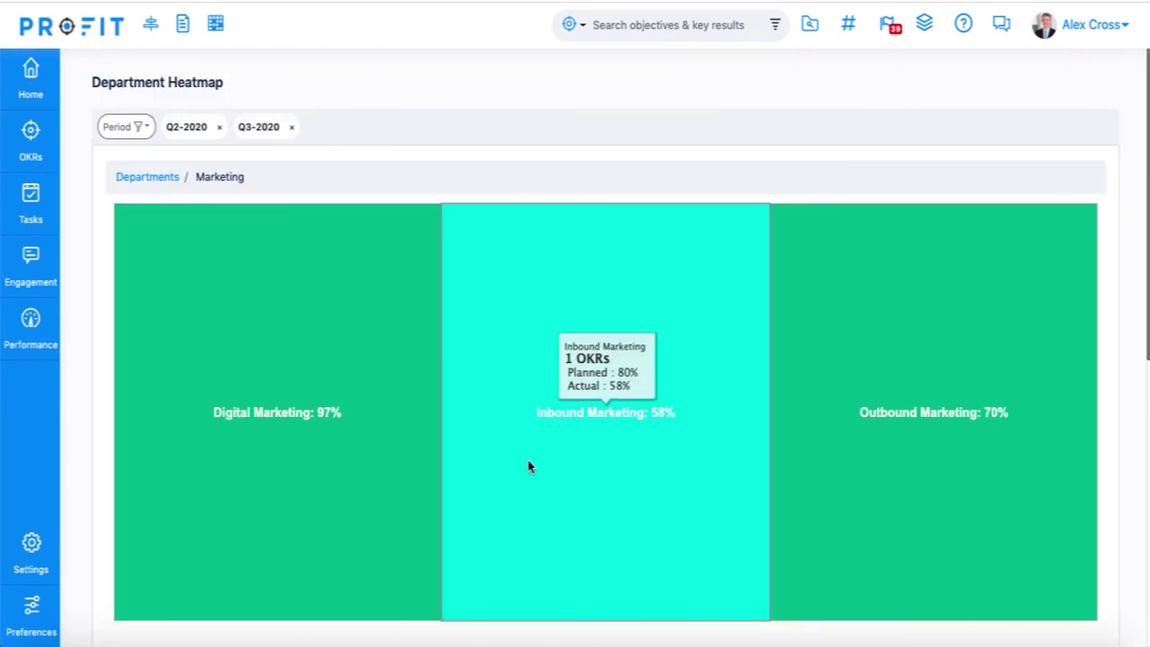
- View the OKR Progress timeline of the Saaszilla Corp. OKRs
{"action": "mouse_move", "coordinate": [31, 78]}
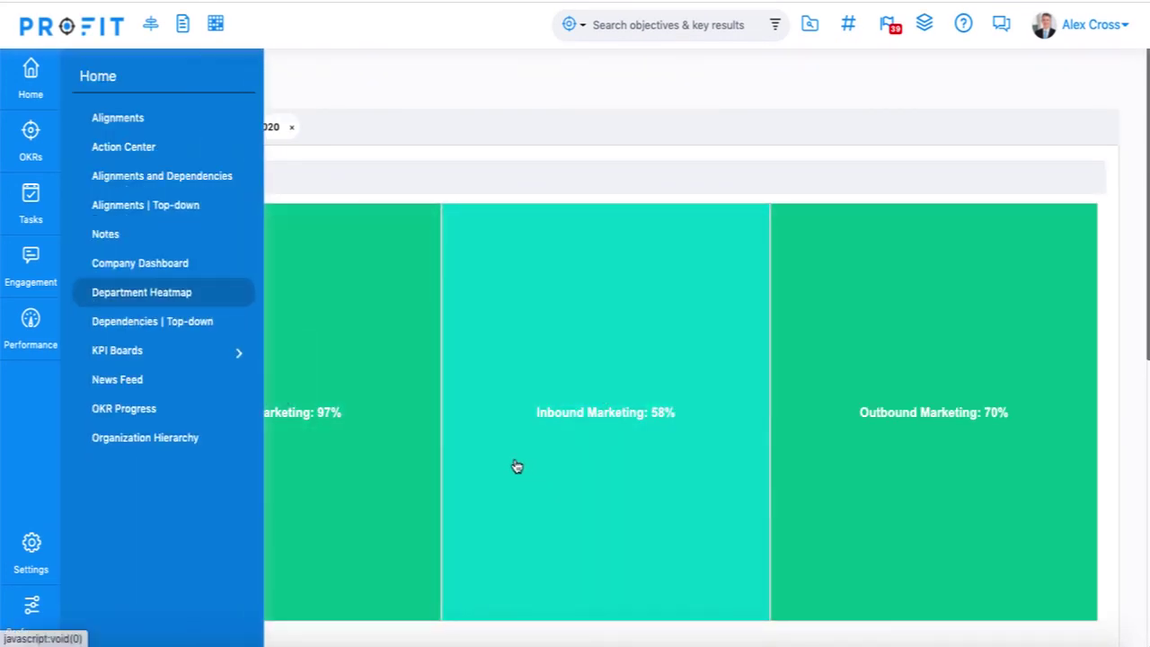
{"action": "left_click", "coordinate": [123, 409]}
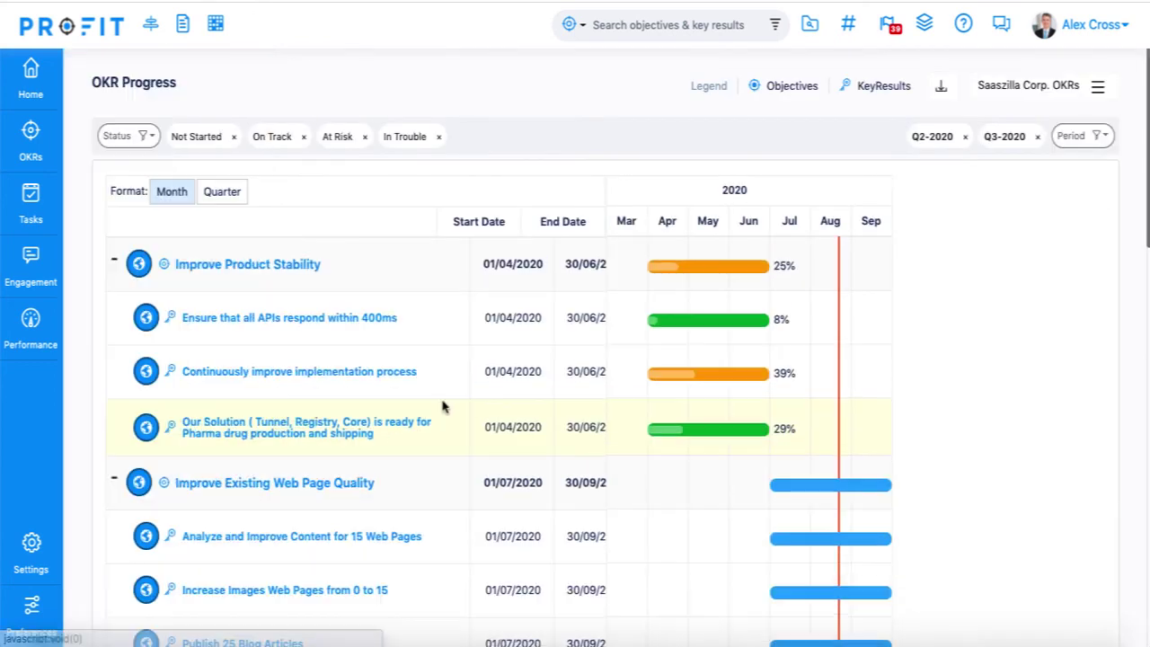